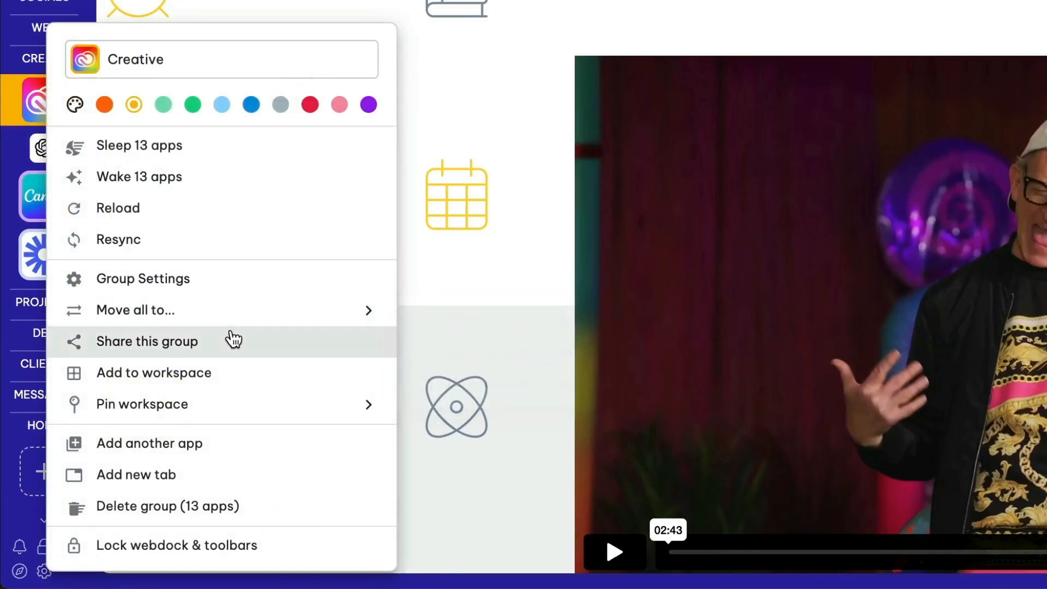
Step: Start a share template from the Creative group, keeping only Creative among the included groups
click(234, 339)
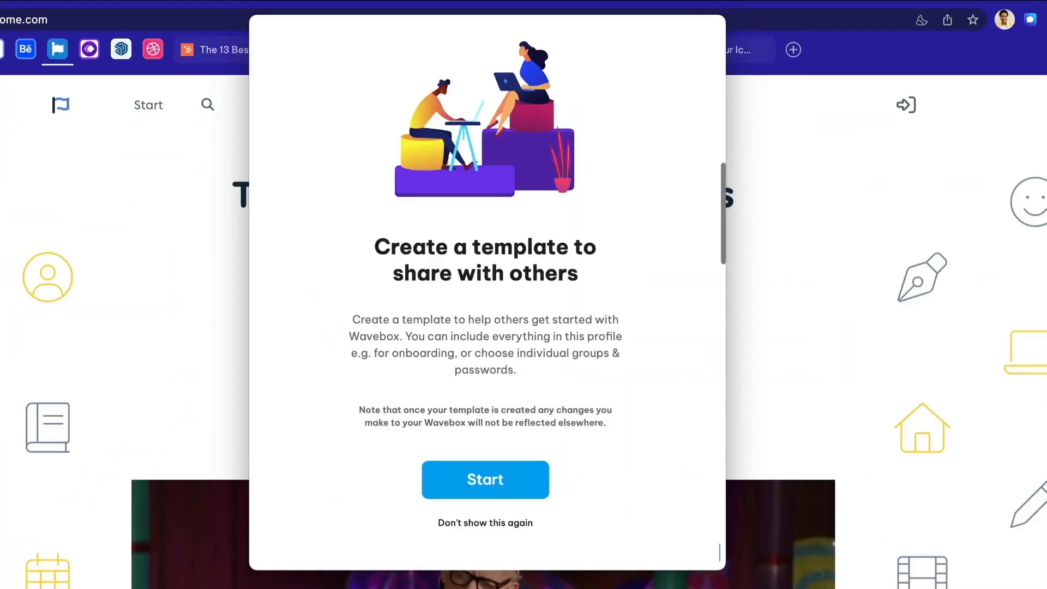
click(485, 480)
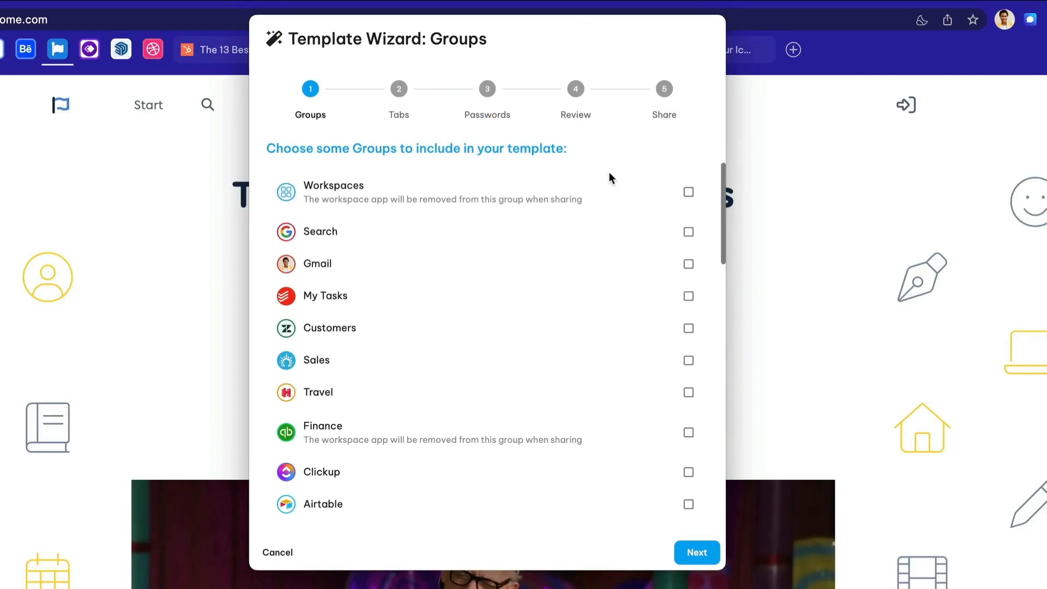
scroll(609, 263, down, 9)
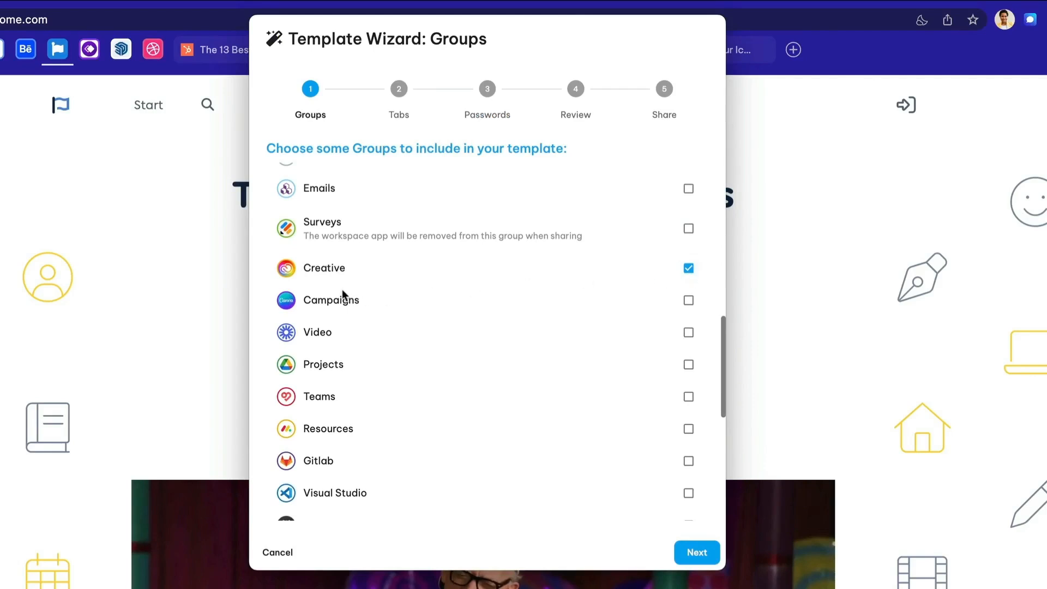
click(697, 552)
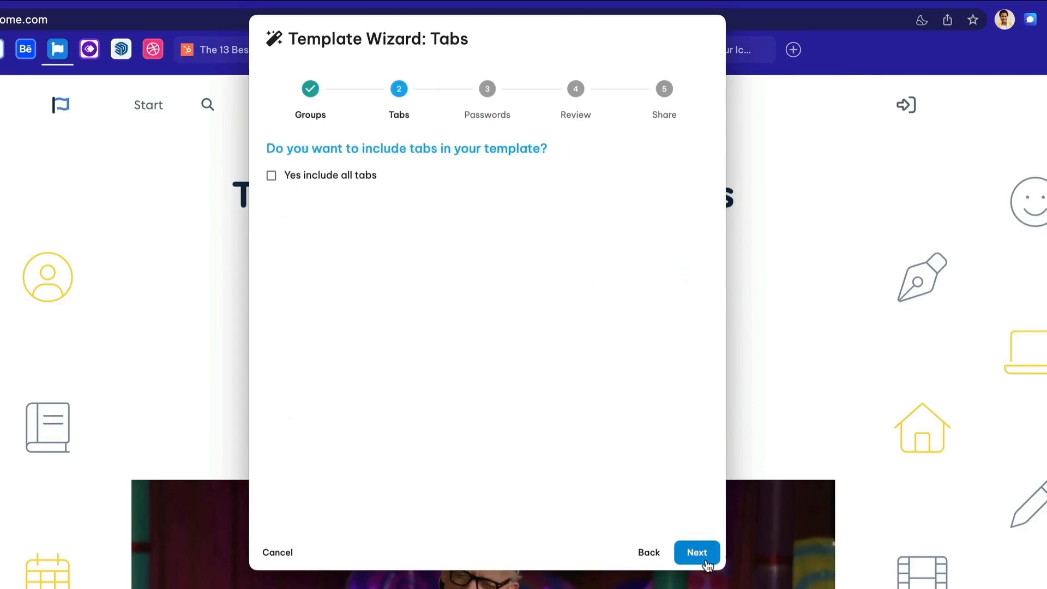
Step: Include all tabs in the Creative template and leave every saved password out
click(272, 176)
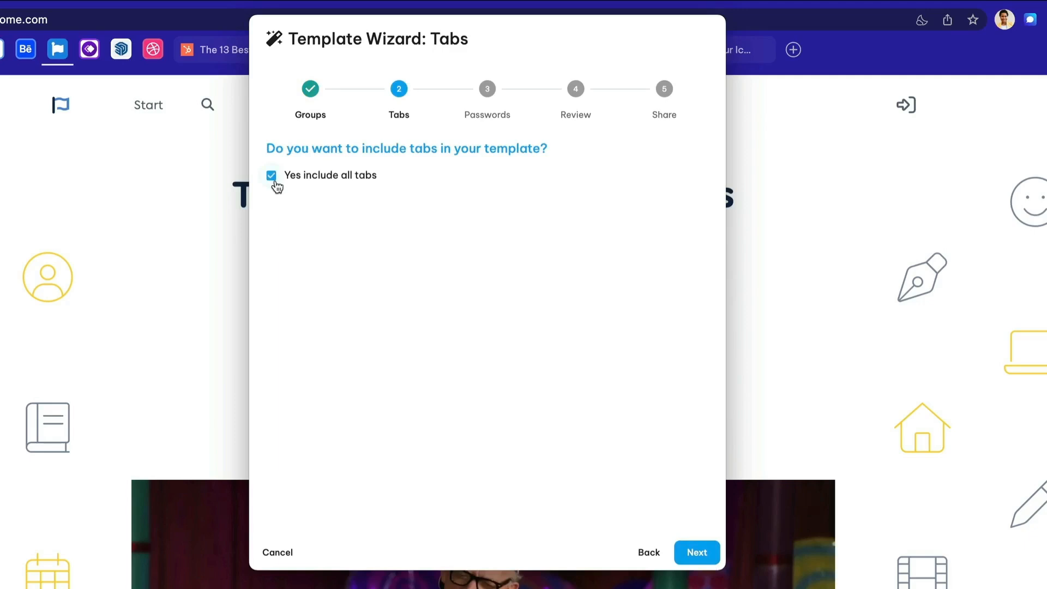
click(697, 553)
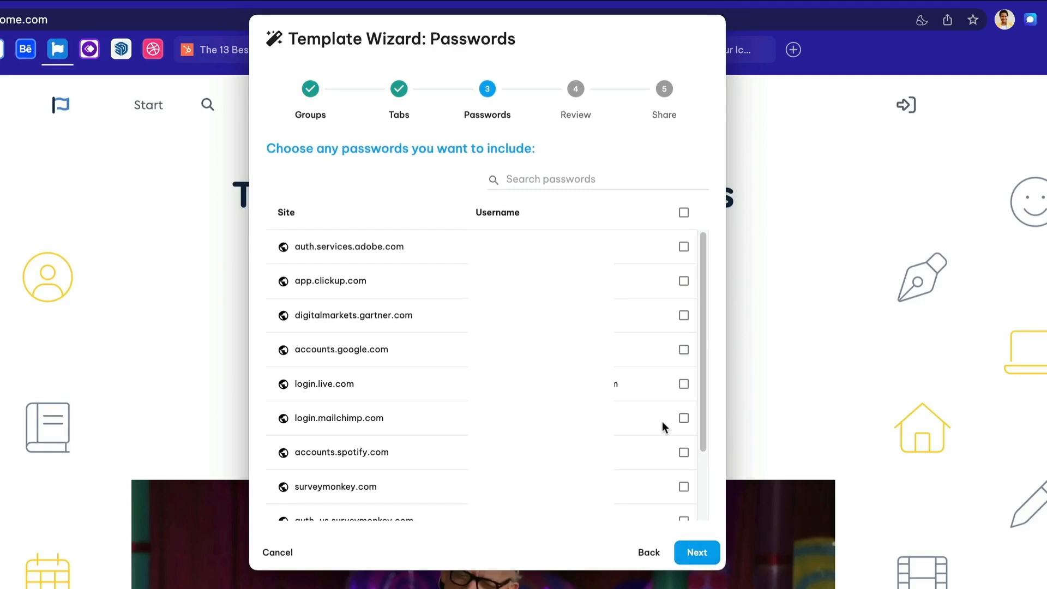
scroll(662, 421, down, 3)
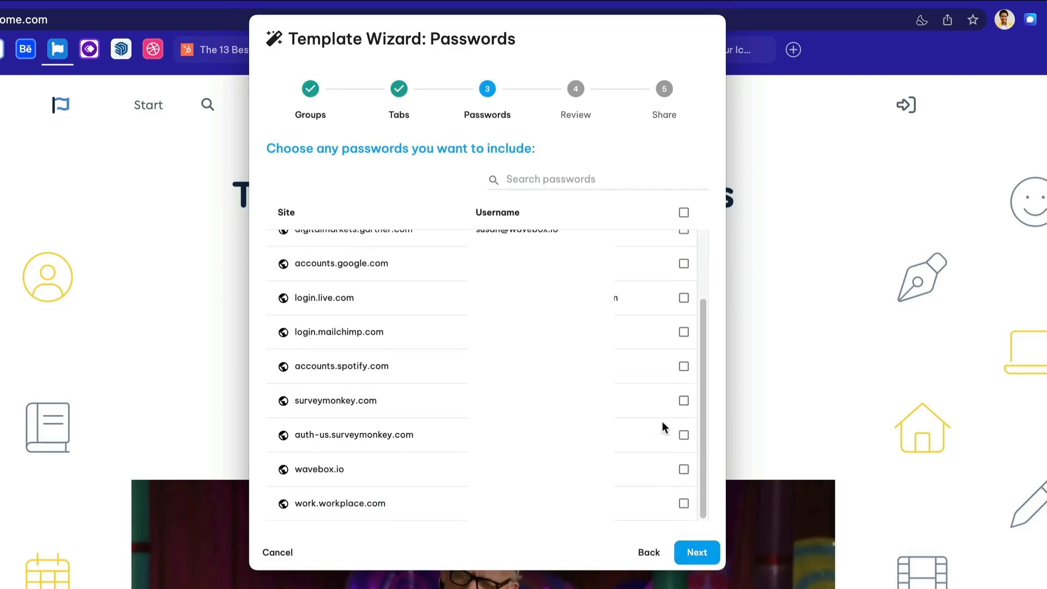
click(694, 555)
Step: Name the template My Design Stuff, share it, and copy its share link before closing the wizard
click(426, 203)
text(My Design Stuff)
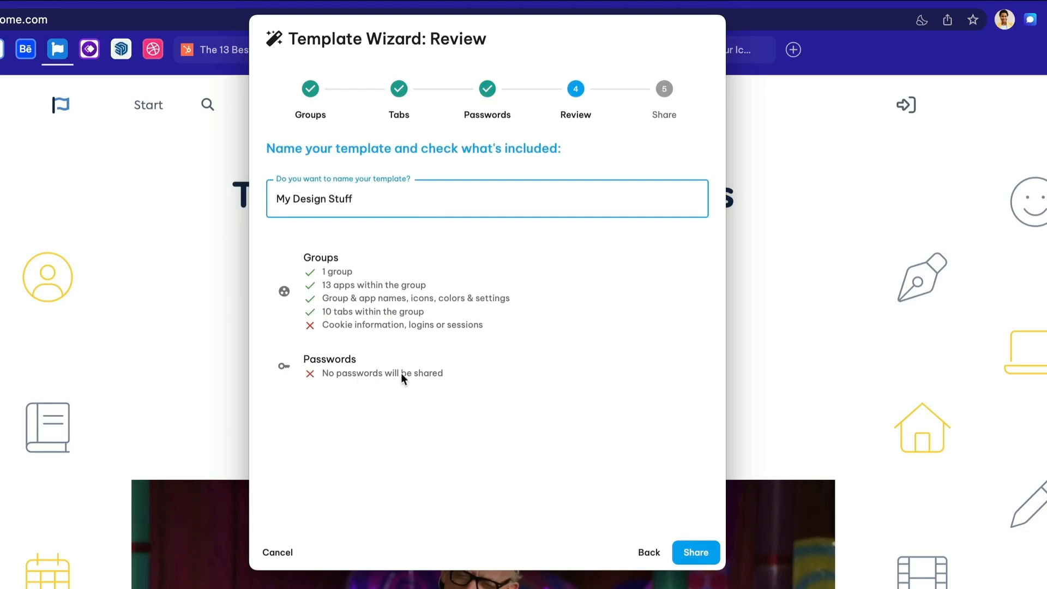
click(688, 552)
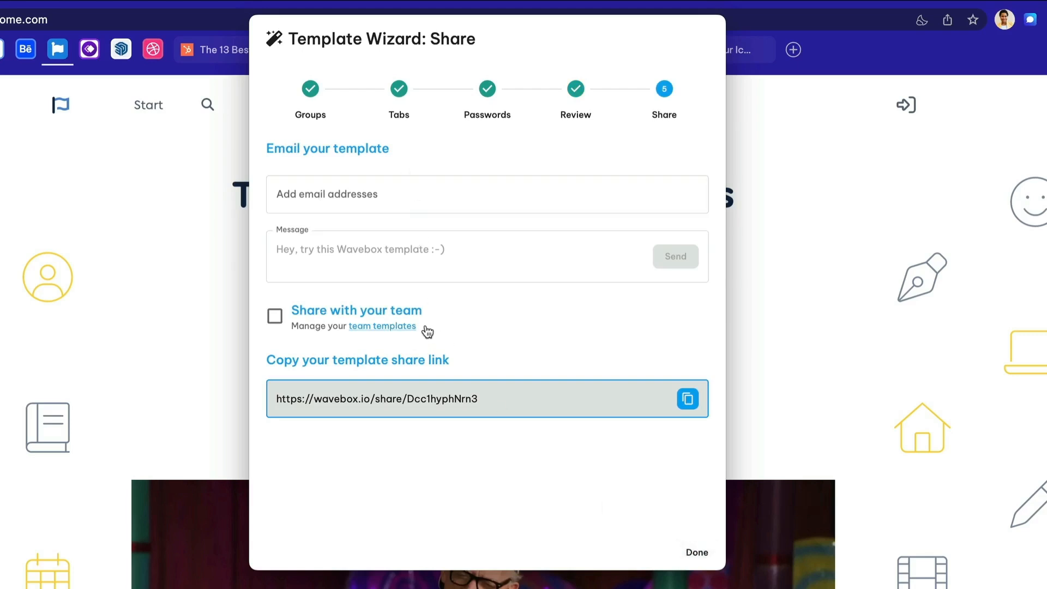
click(688, 402)
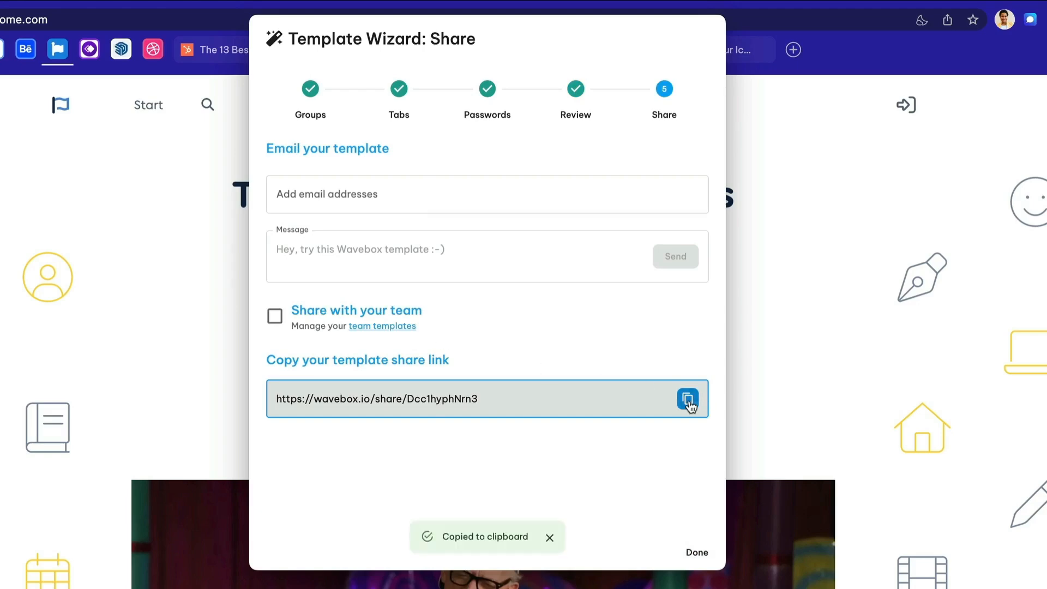
click(697, 552)
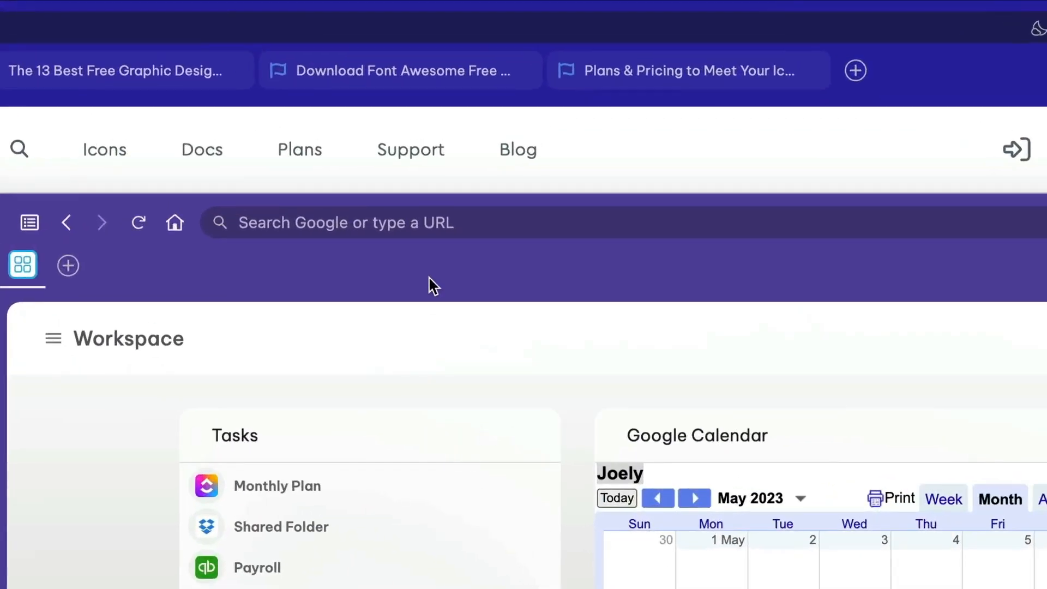
Step: Load the copied share link in the other Wavebox window, import the My Design Stuff template, and open its Creative group
click(451, 220)
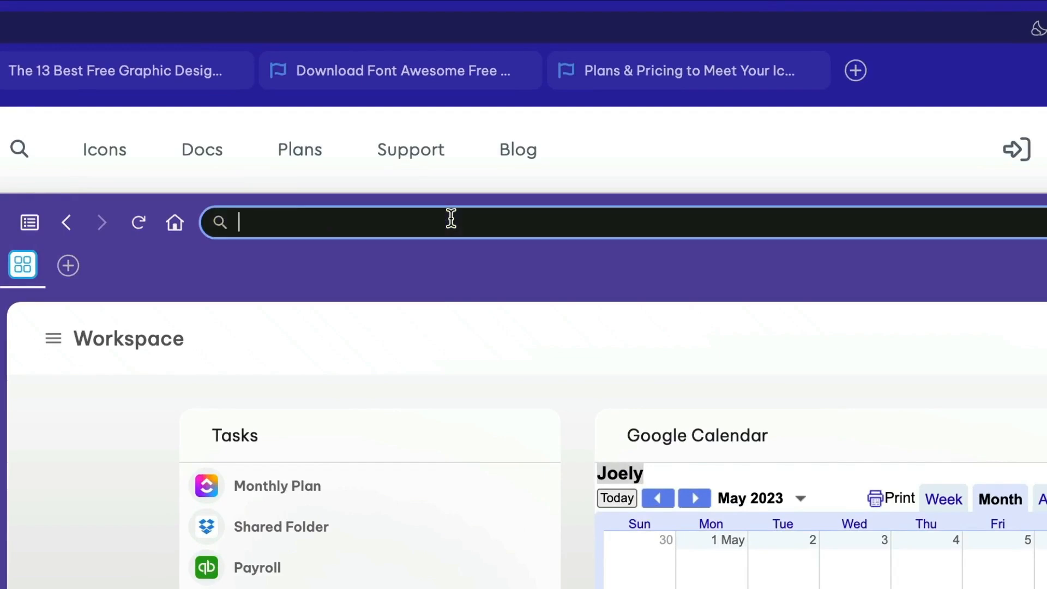
key(super+v)
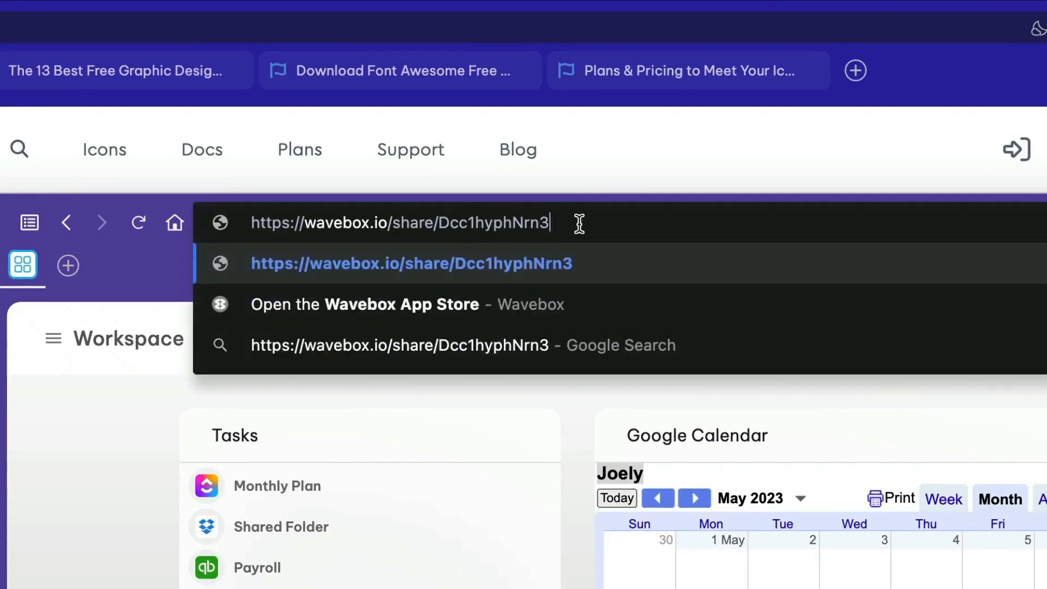
key(Return)
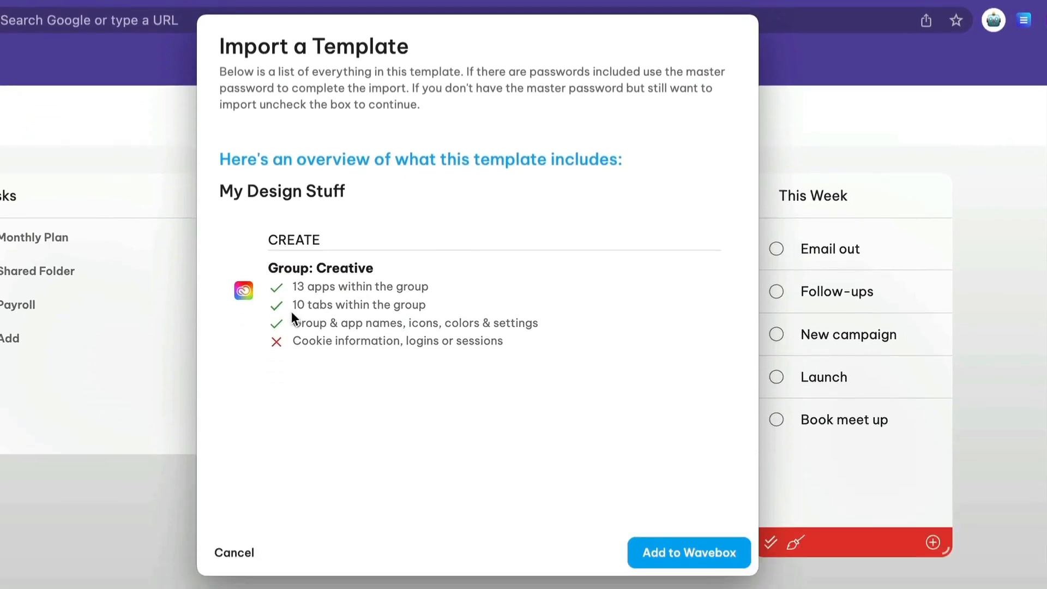
click(688, 548)
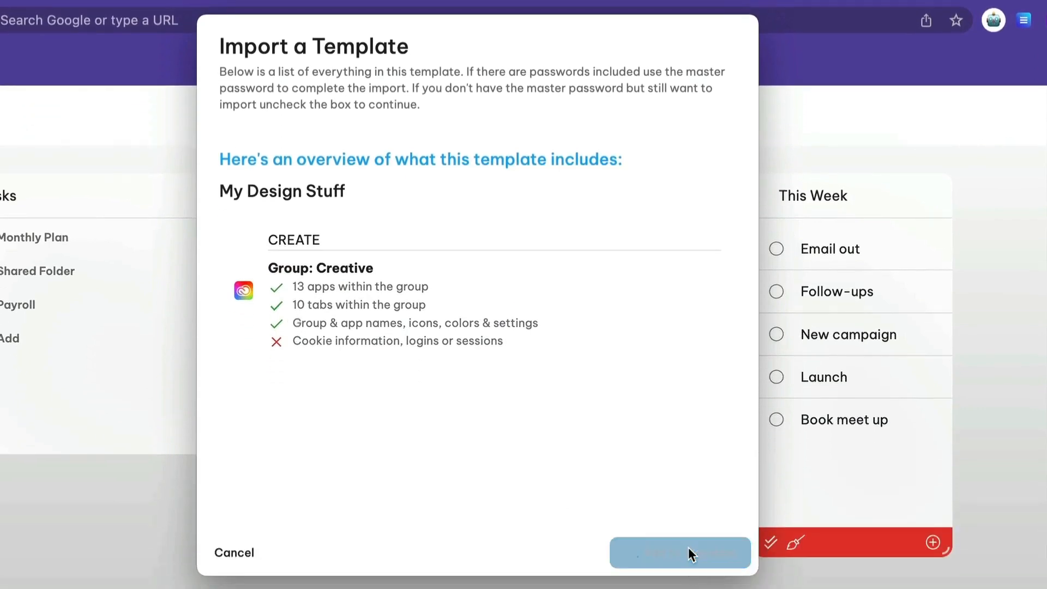
click(489, 433)
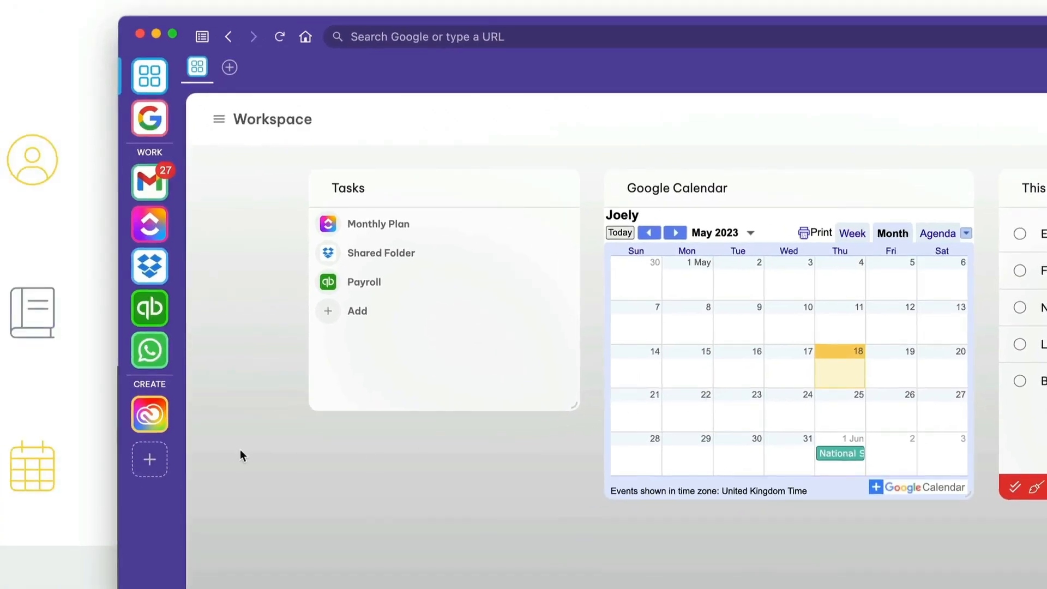
click(150, 414)
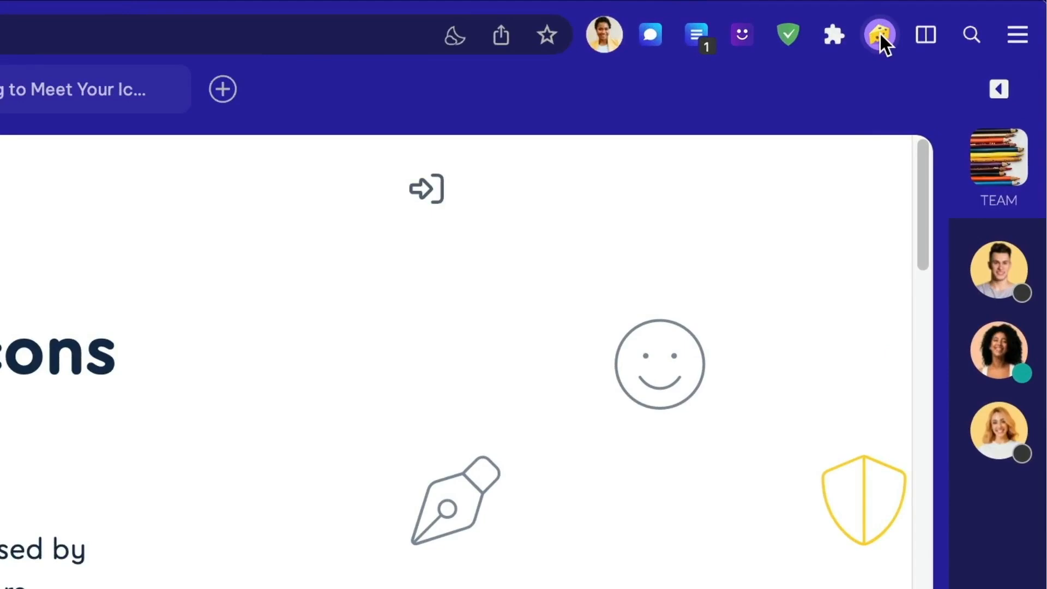
Step: Start a share template of the whole Work Profile with all its groups included
click(879, 31)
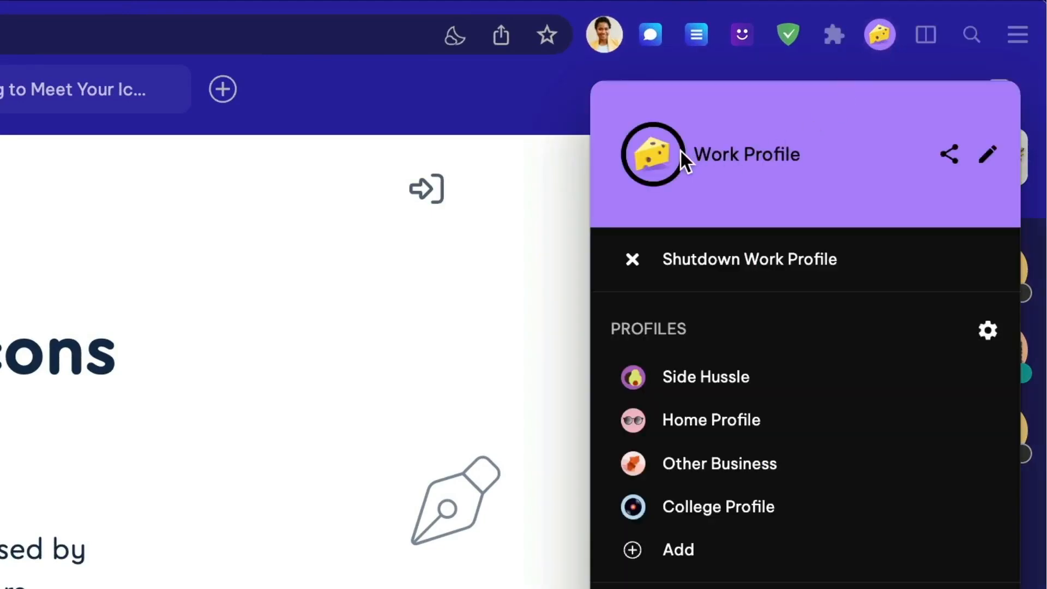
click(948, 157)
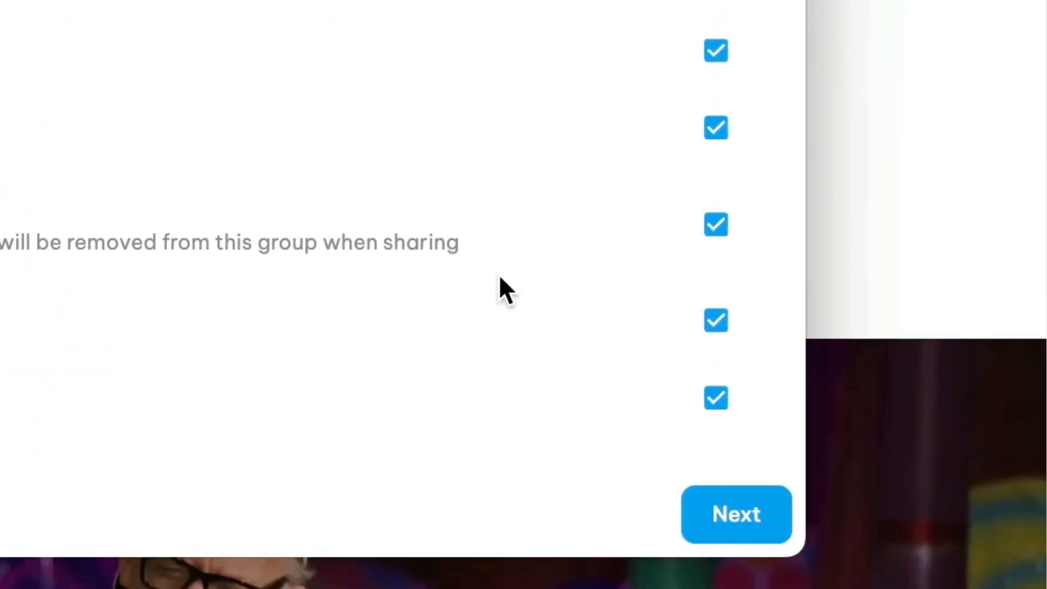
click(750, 529)
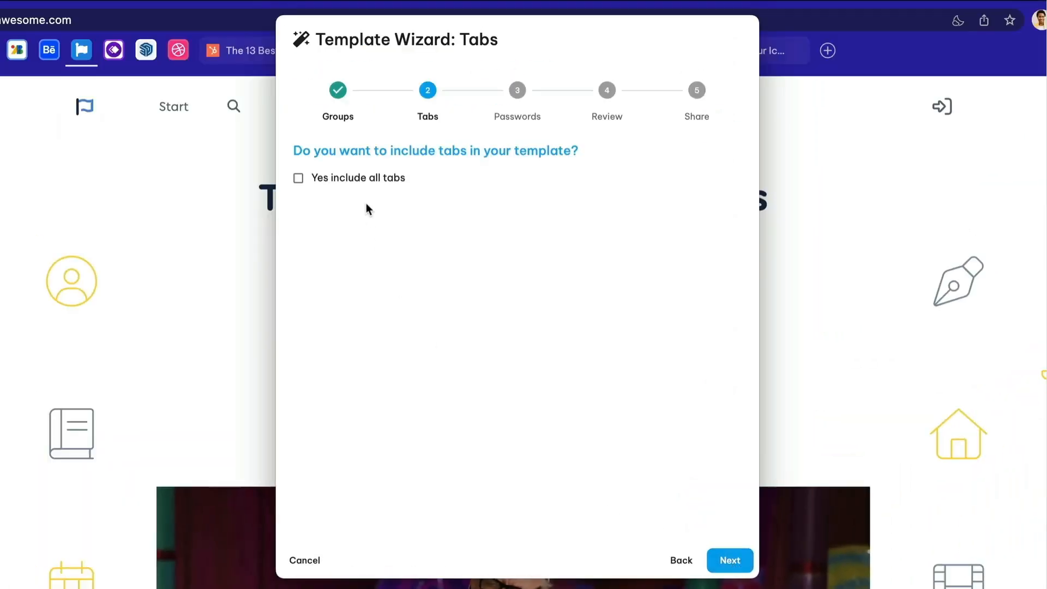
Step: Include all tabs in the profile template, plus the saved passwords for accounts.google.com and login.mailchimp.com
click(301, 182)
click(725, 565)
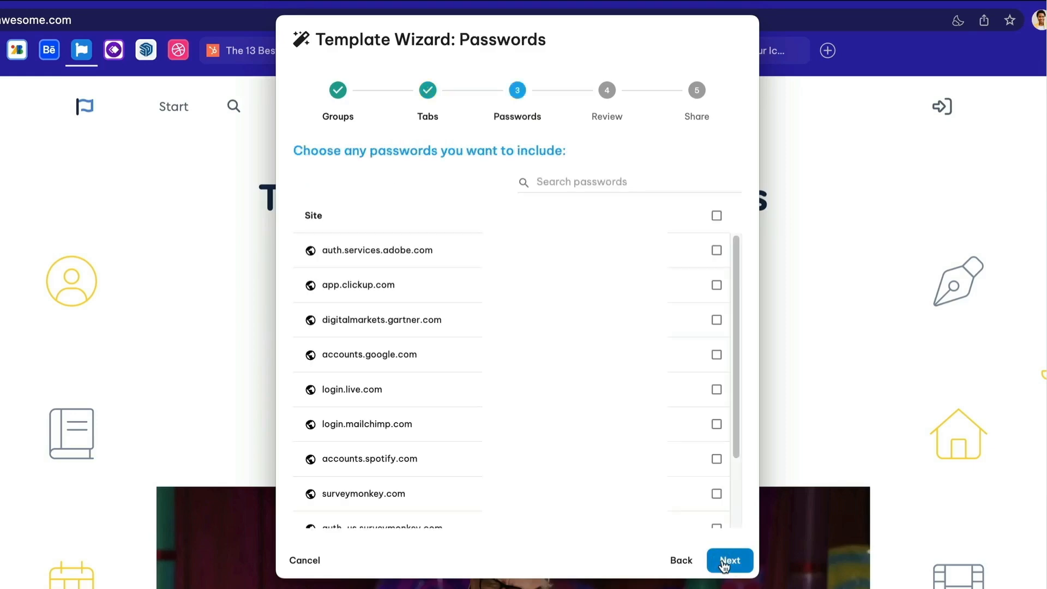
click(716, 354)
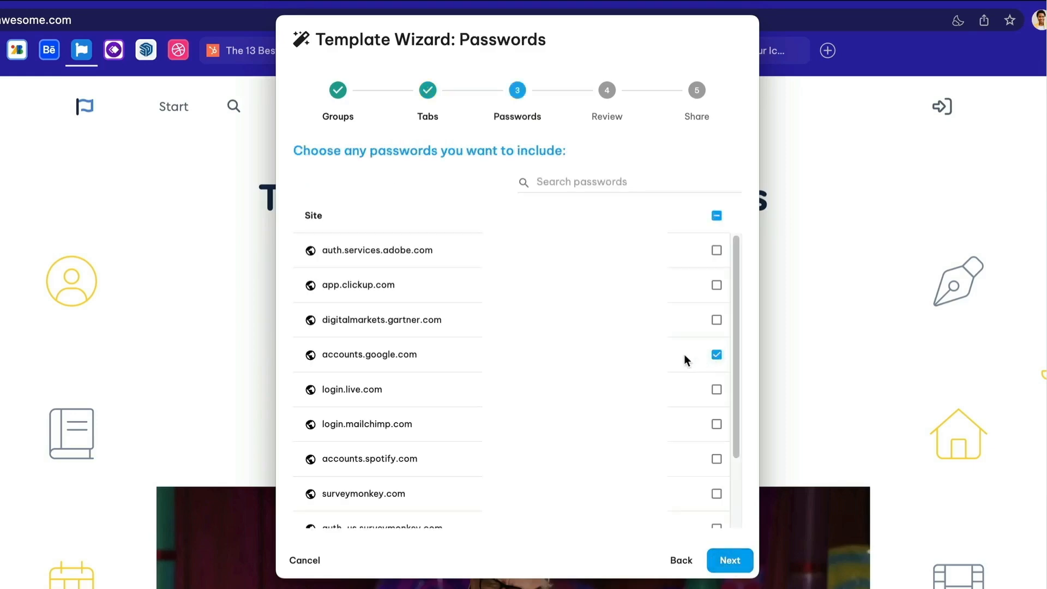
scroll(686, 360, down, 3)
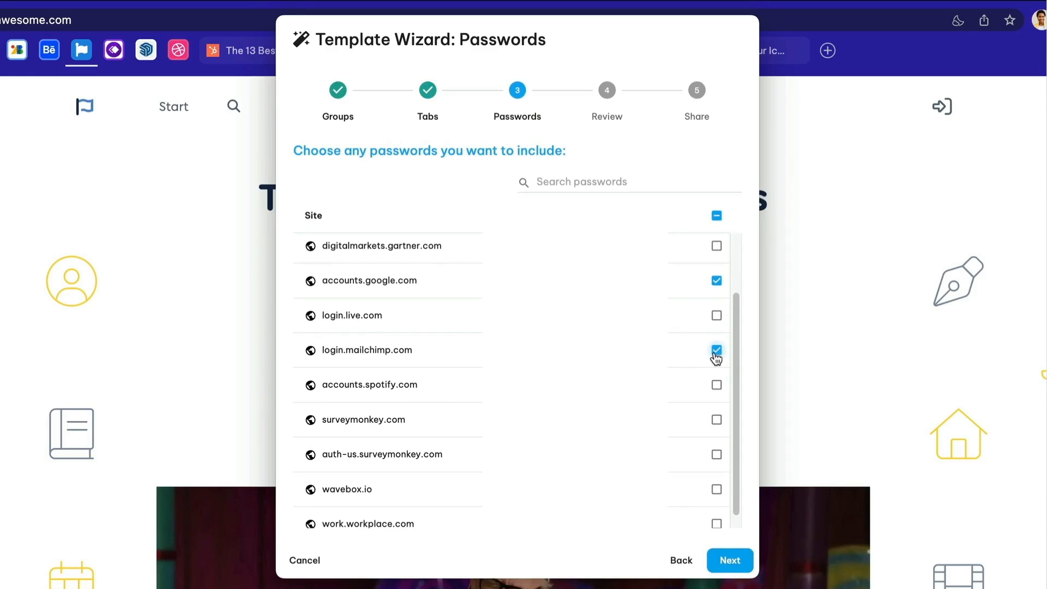
click(730, 561)
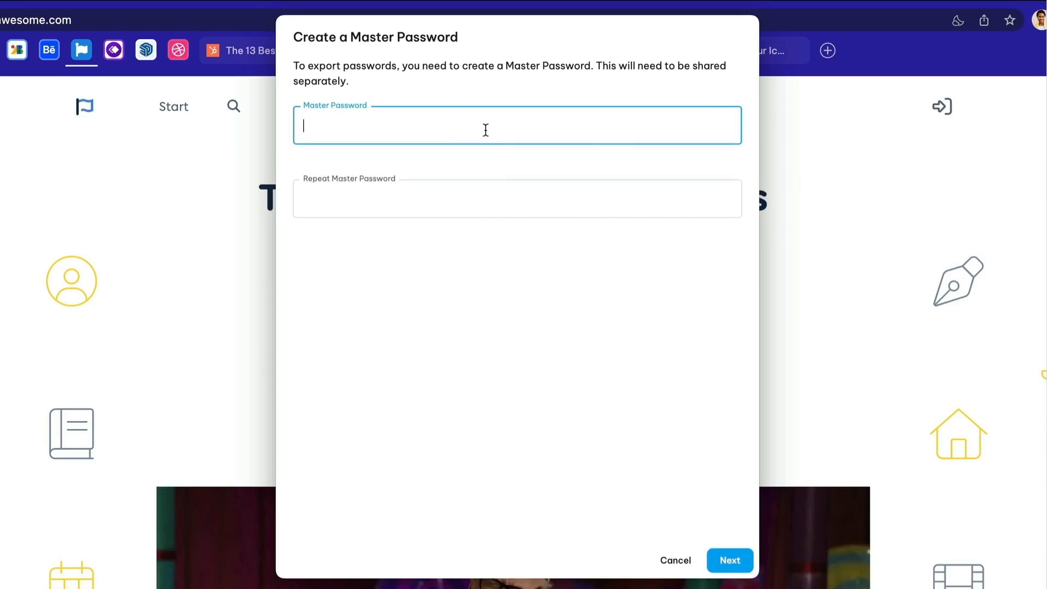
Step: Create the master password for the exported passwords, entering it in both the Master Password and Repeat Master Password fields
text(••••••••••)
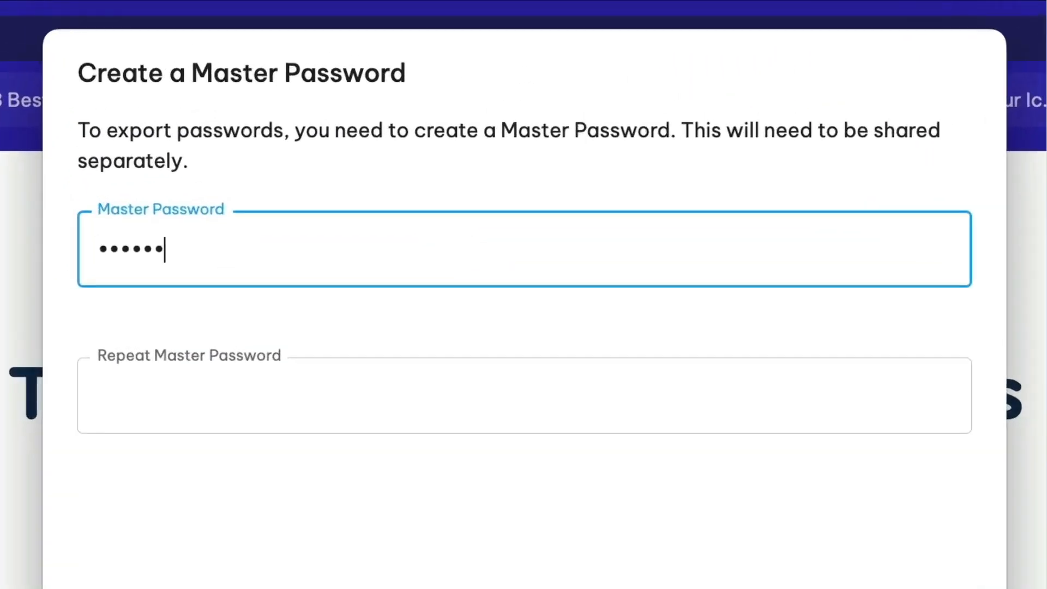
click(345, 399)
text(•••••••••)
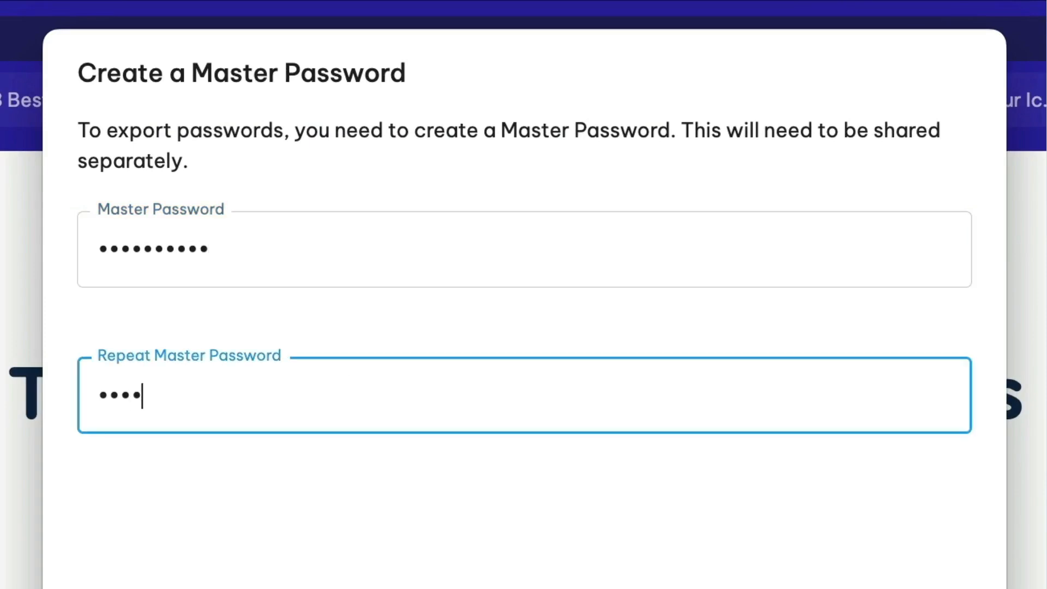
text(•)
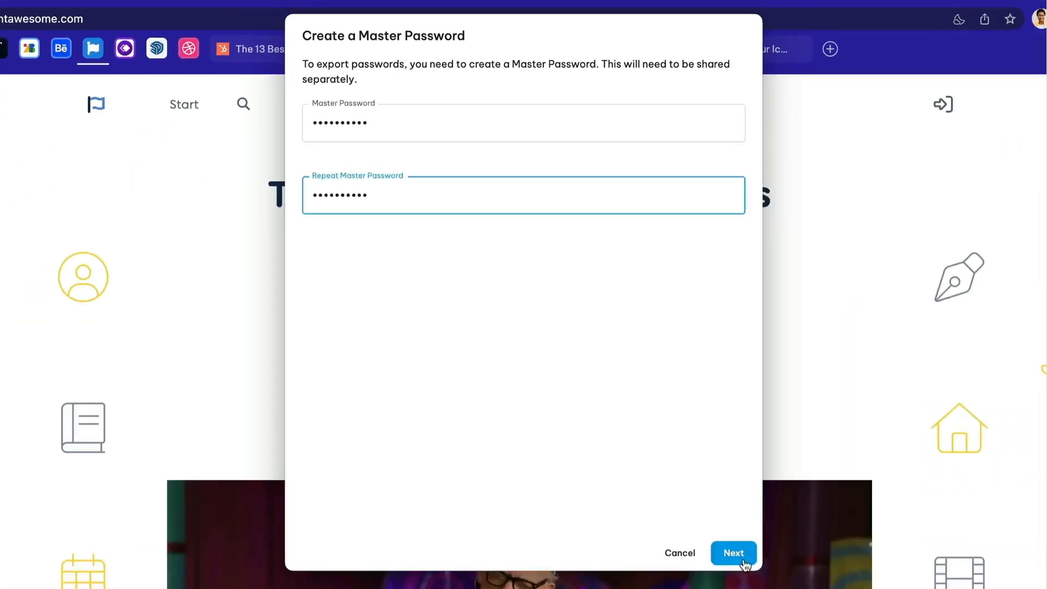
click(733, 553)
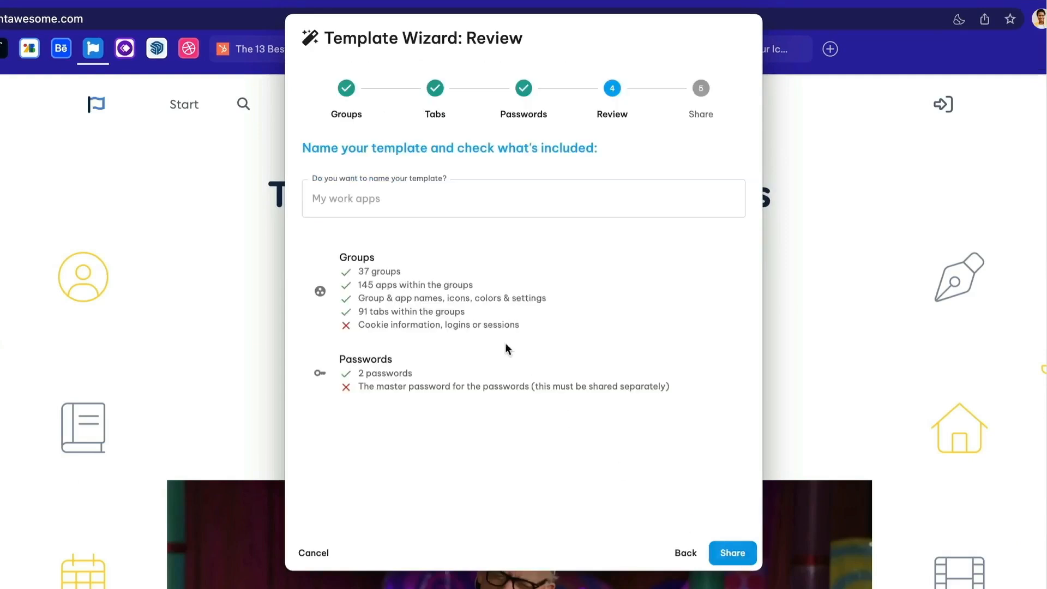
Step: Name the template My Profile, share it with the team, and copy its share link
click(413, 205)
text(My Profile)
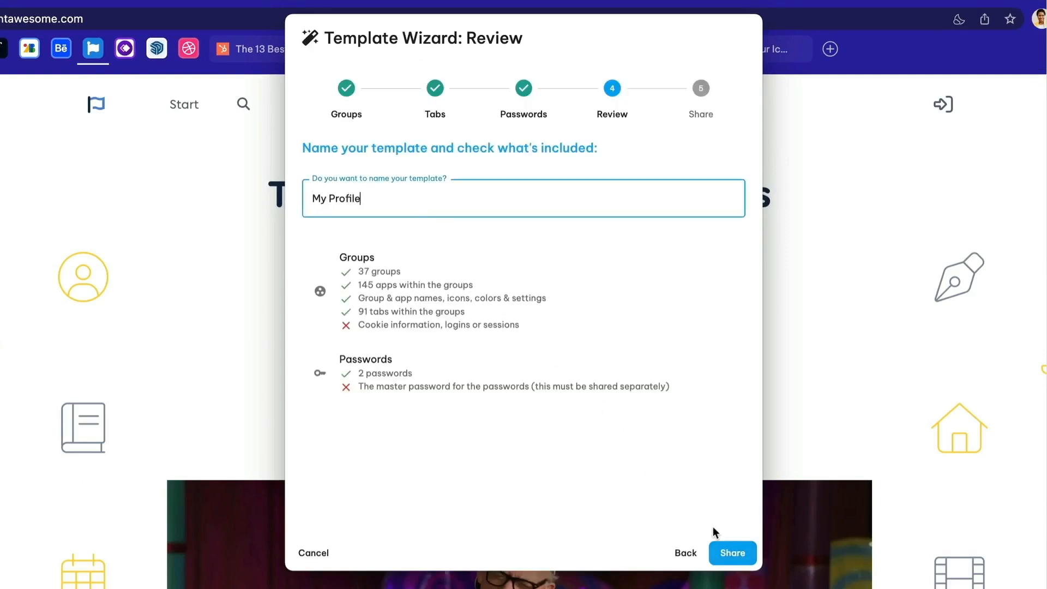
click(732, 552)
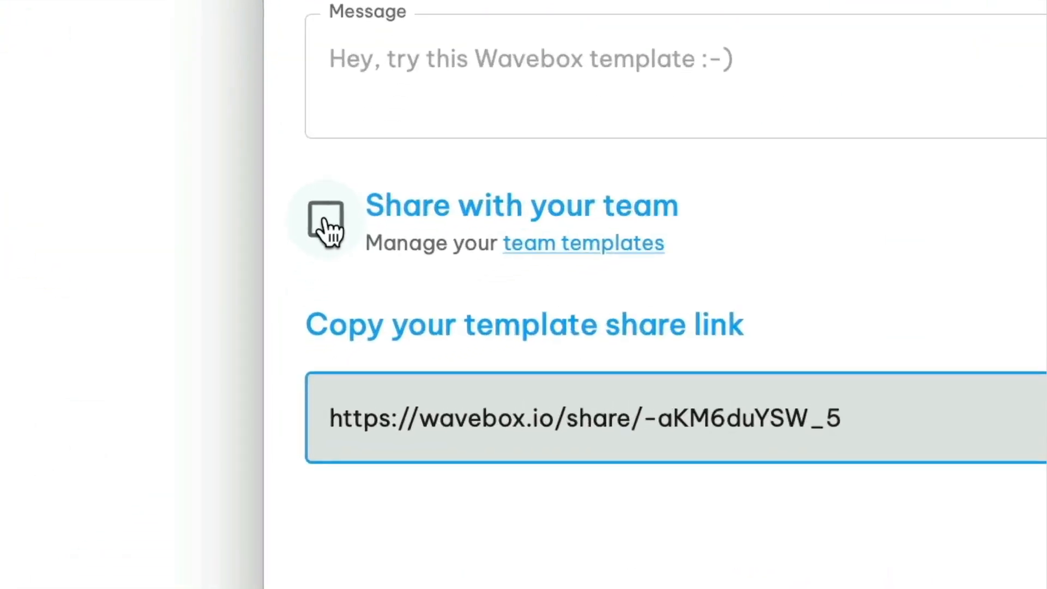
click(325, 246)
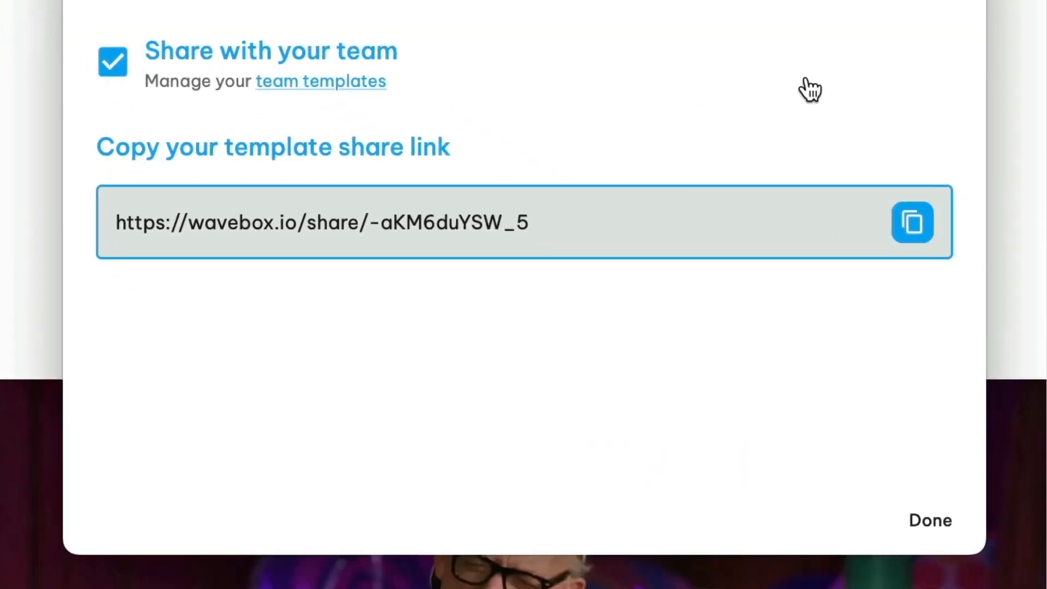
click(912, 223)
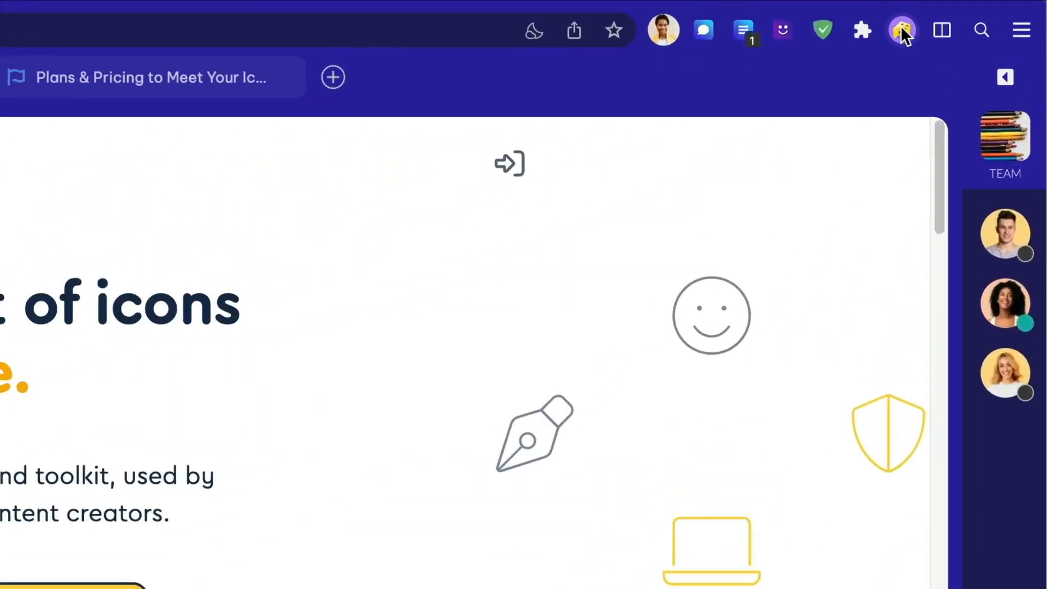
Step: Start adding a new Wavebox profile and name it Profile Template
click(983, 13)
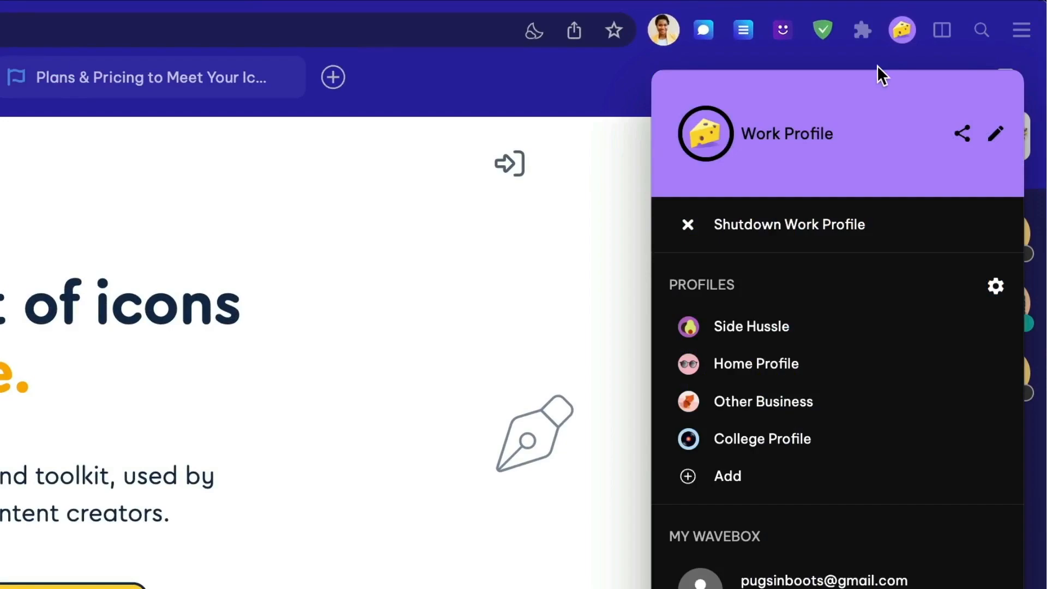
click(733, 482)
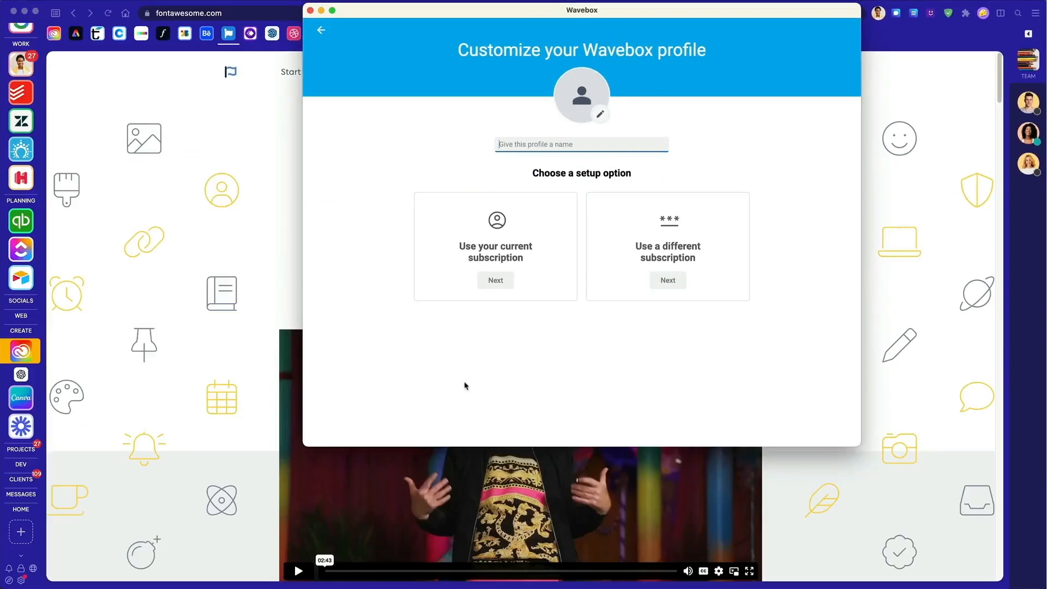
click(453, 383)
text(Profile Template)
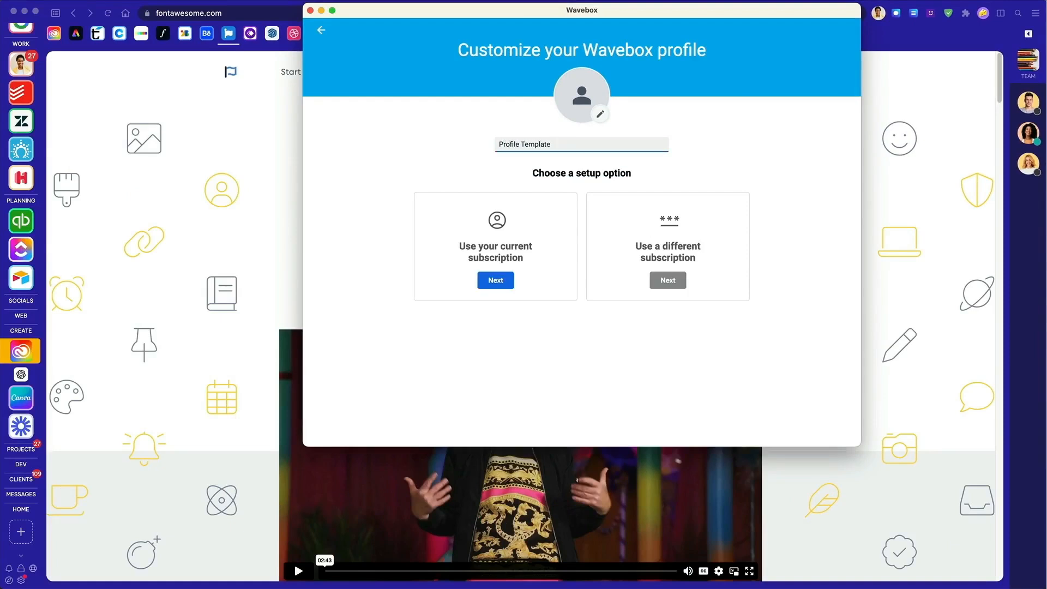
Step: Create the profile using the current subscription, shrink and reposition its new window, and dismiss the profile-switching tip
click(498, 281)
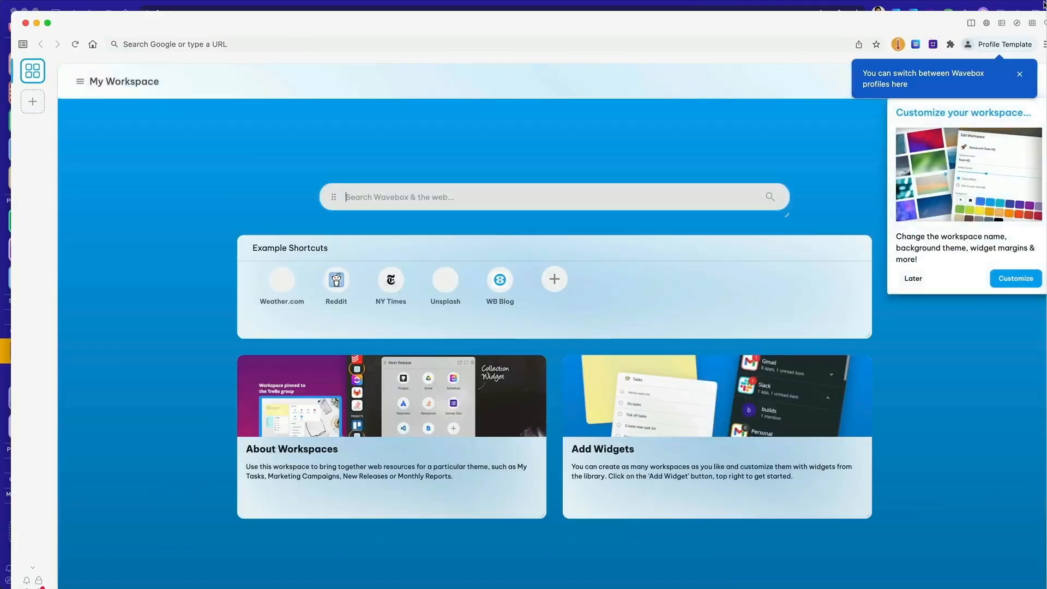
drag(11, 14, 243, 95)
drag(475, 109, 352, 55)
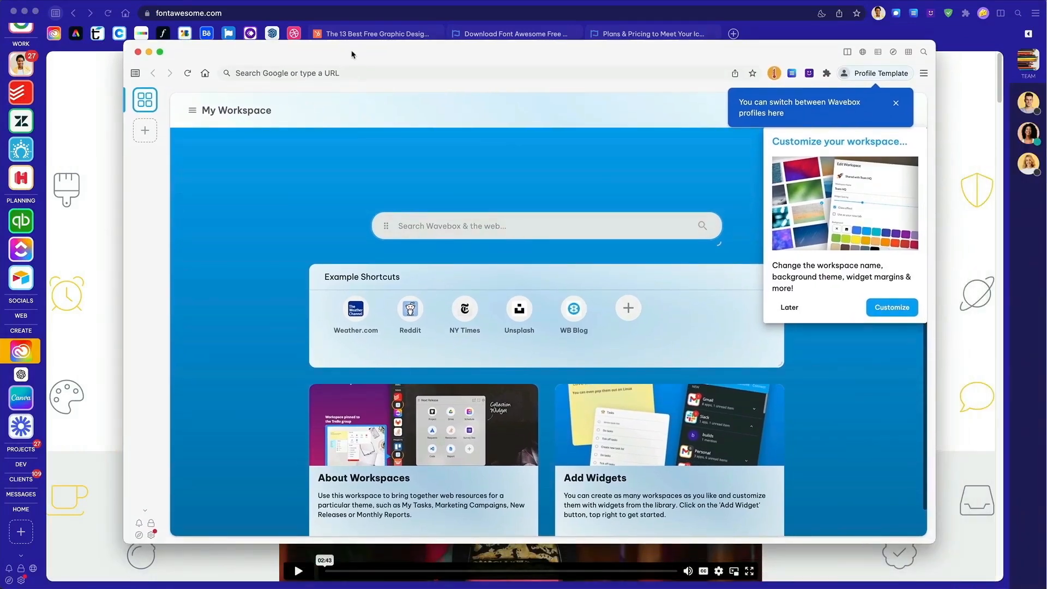
click(894, 105)
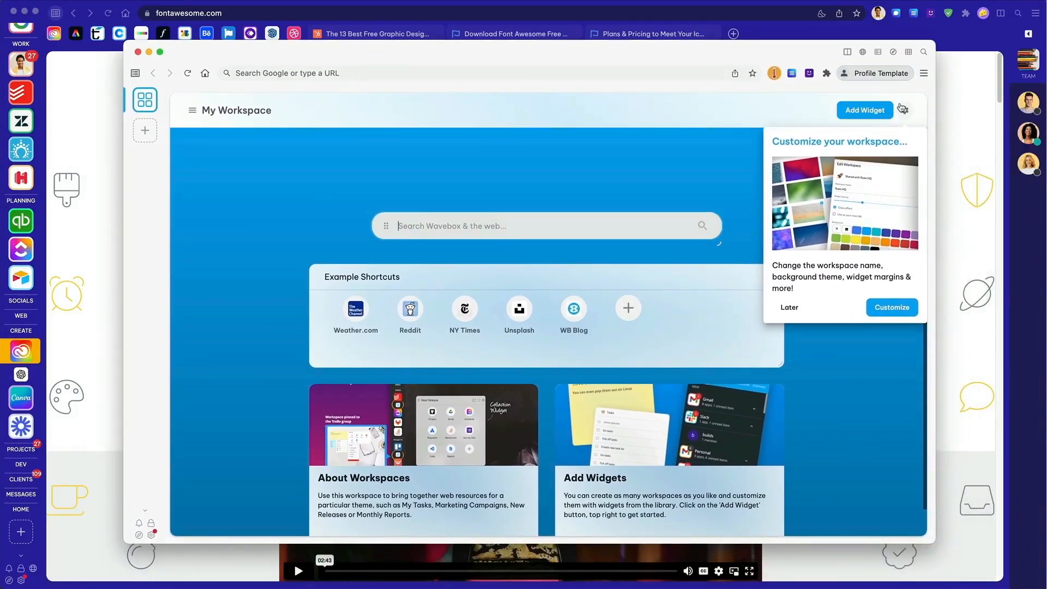
Step: Open the copied template share link in the new profile's window
click(353, 73)
key(super+v)
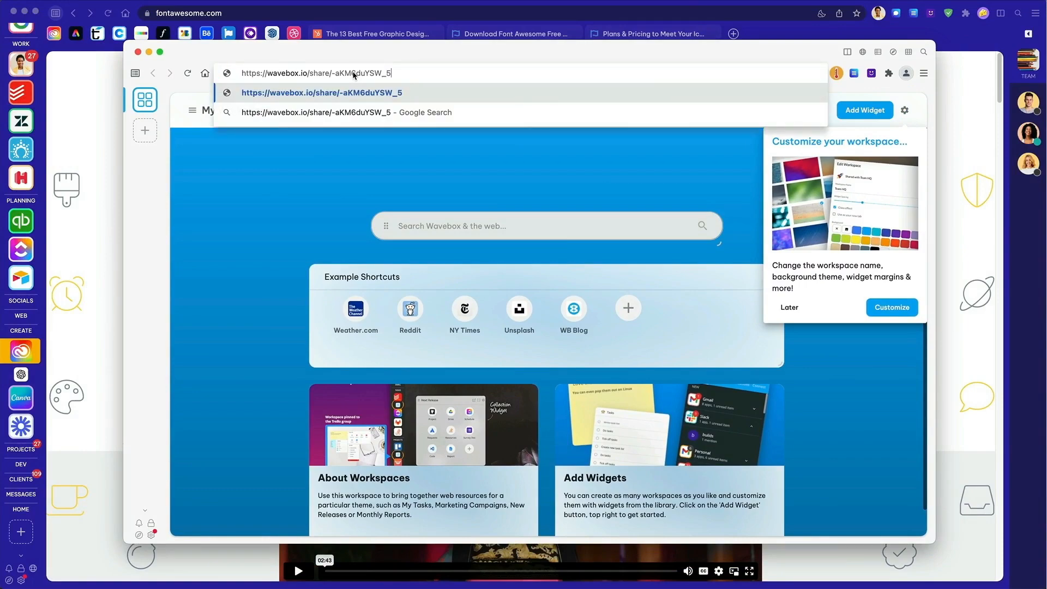
key(Return)
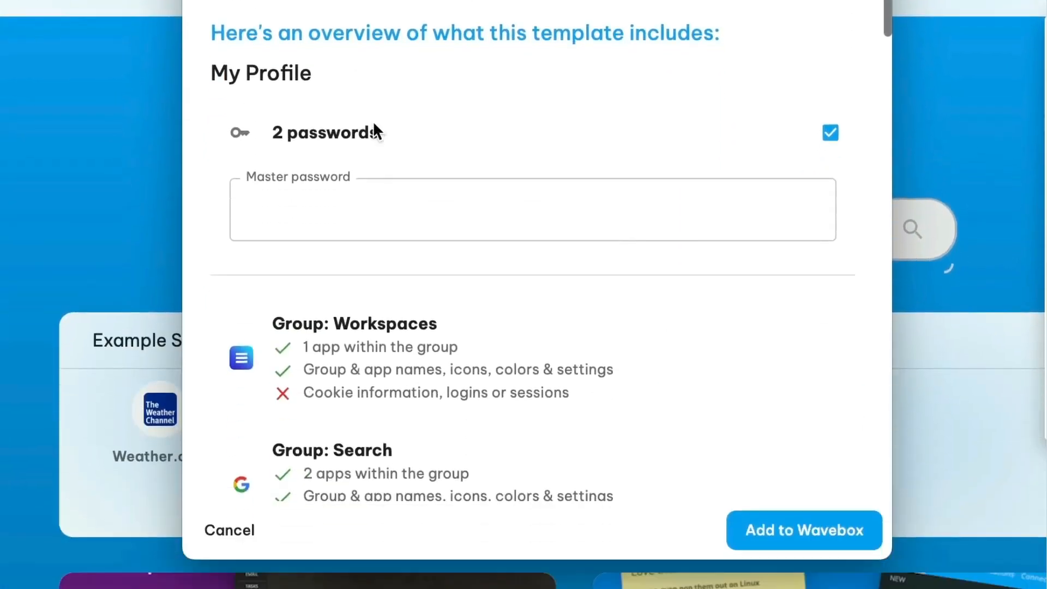
Step: Enter the master password for the saved passwords, add the My Profile template to the new profile and finish the import
click(395, 392)
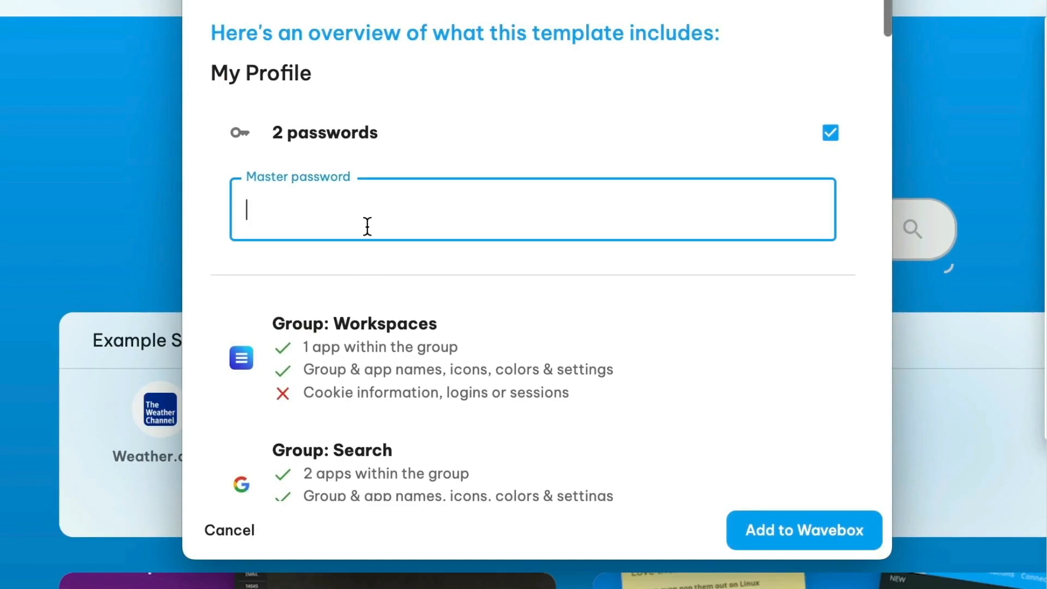
text(•••••••••)
scroll(447, 384, down, 15)
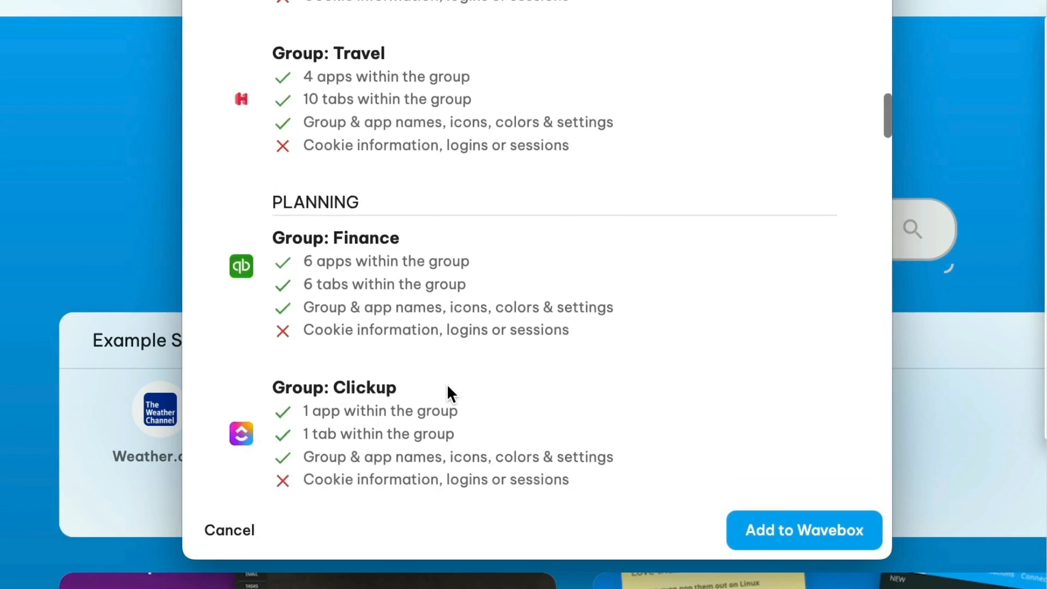
scroll(447, 384, down, 5)
click(787, 529)
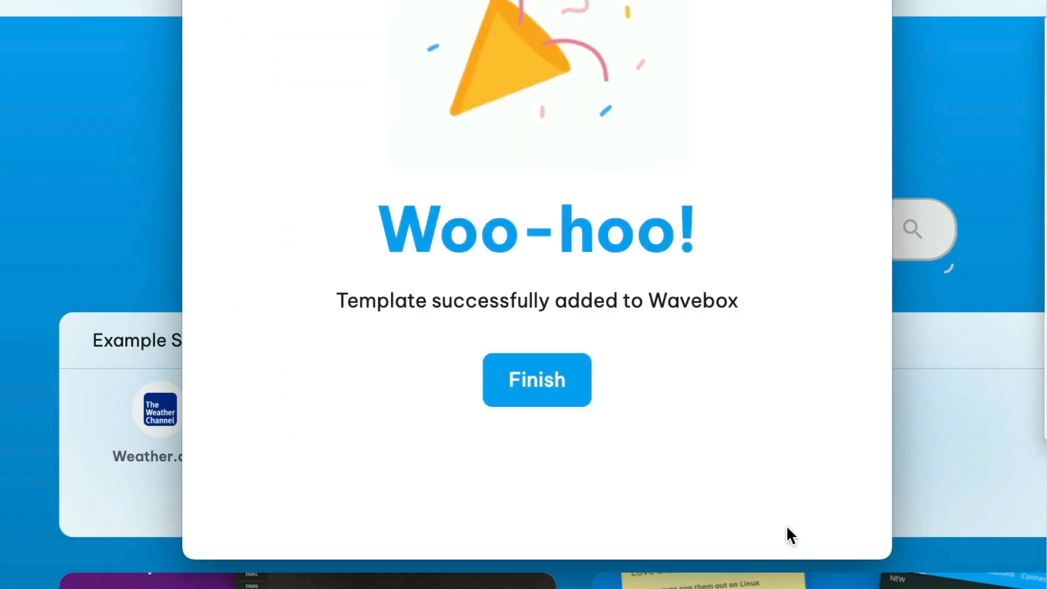
click(543, 388)
Step: Look through the imported groups in the new profile's sidebar, and minimise that window
scroll(263, 299, down, 3)
scroll(263, 299, down, 5)
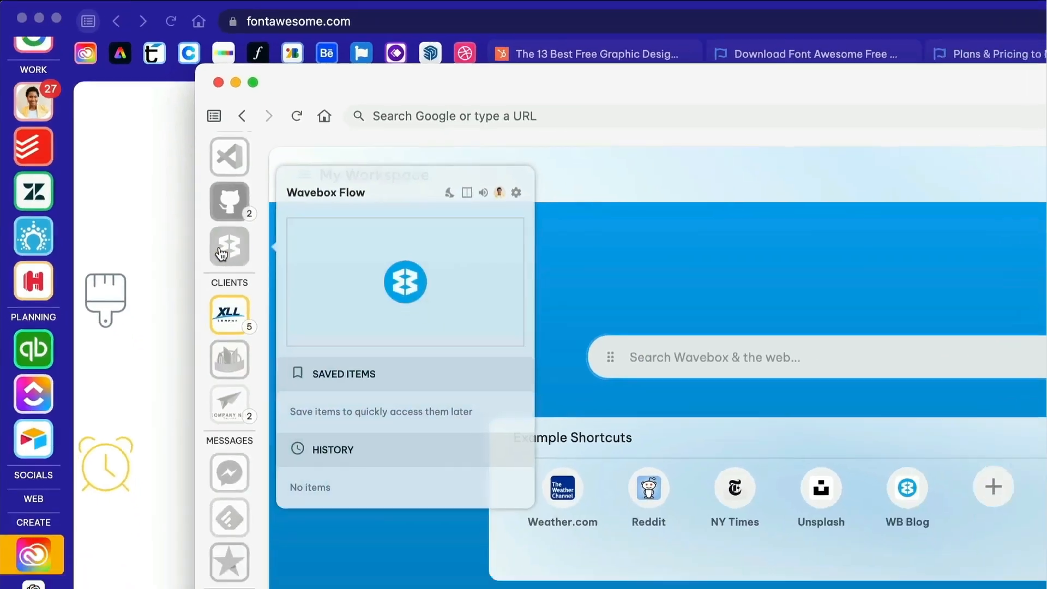
scroll(139, 159, up, 8)
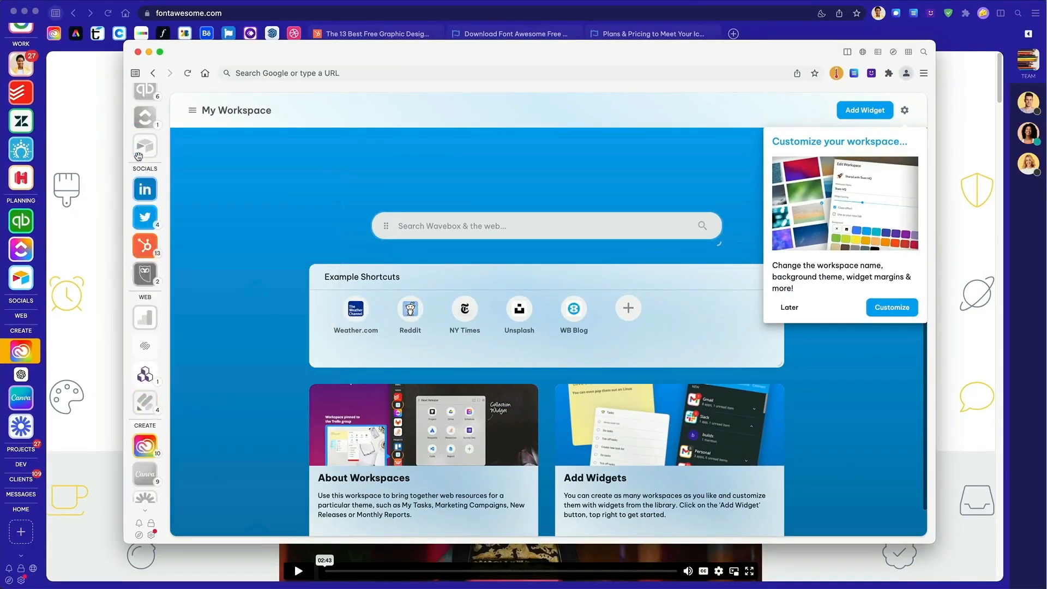
click(150, 53)
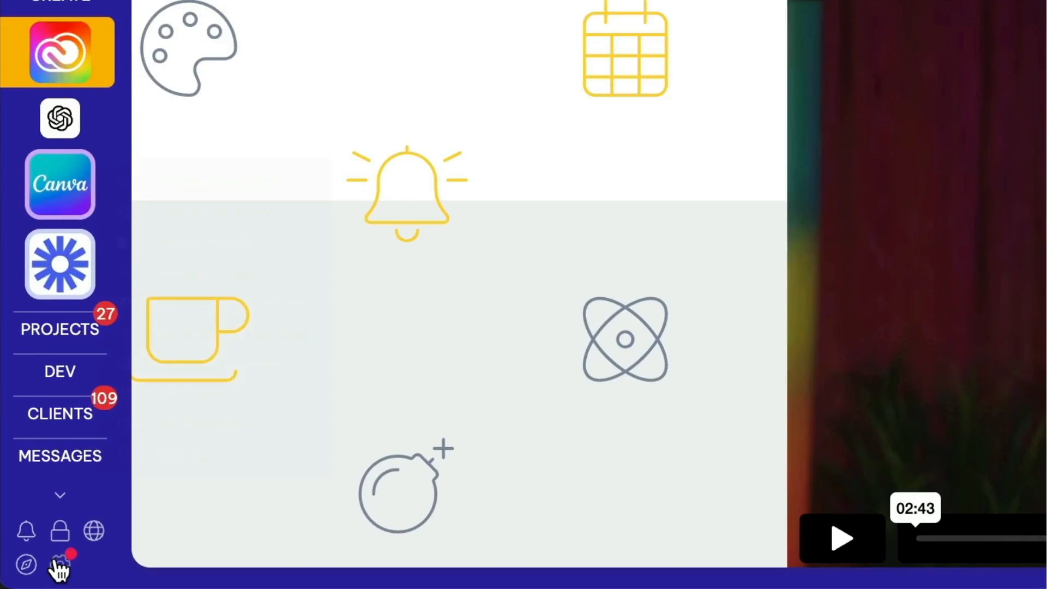
Step: Open the My Wavebox account page in a smaller window and view the personal templates and the team templates
click(22, 579)
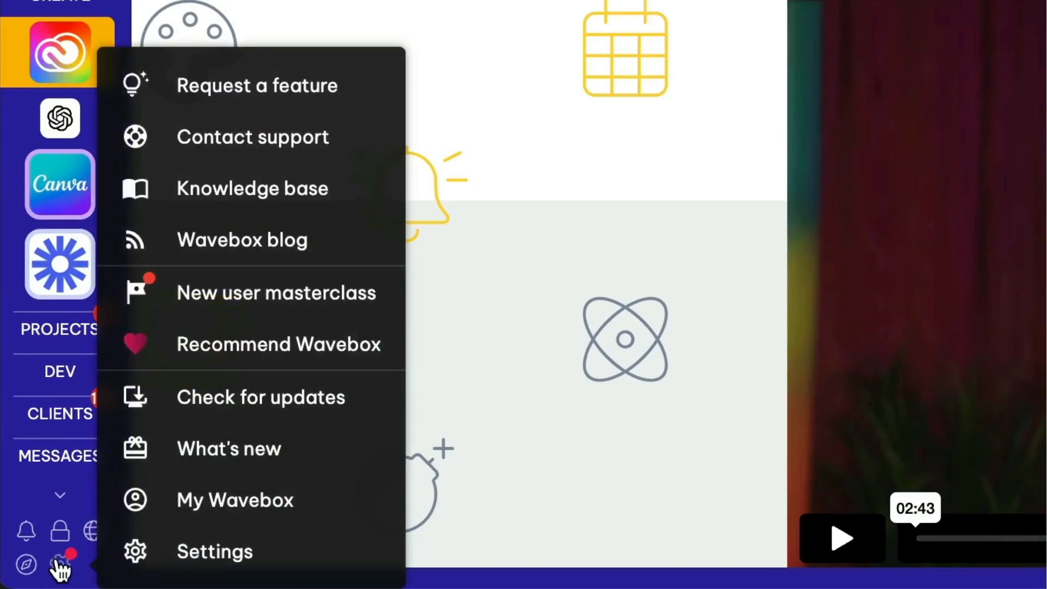
click(219, 509)
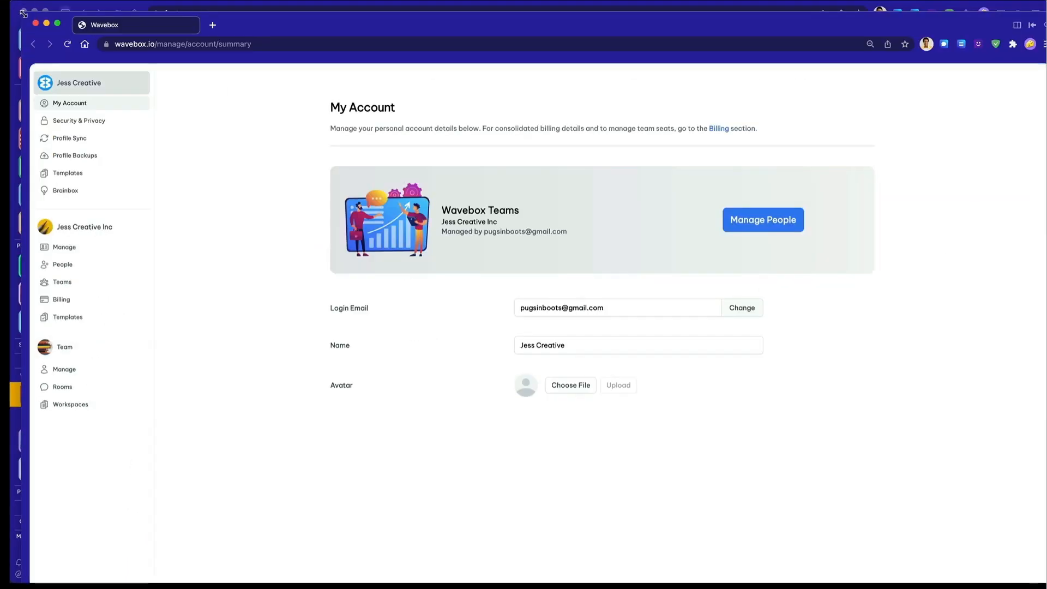
drag(24, 13, 326, 87)
drag(592, 101, 468, 83)
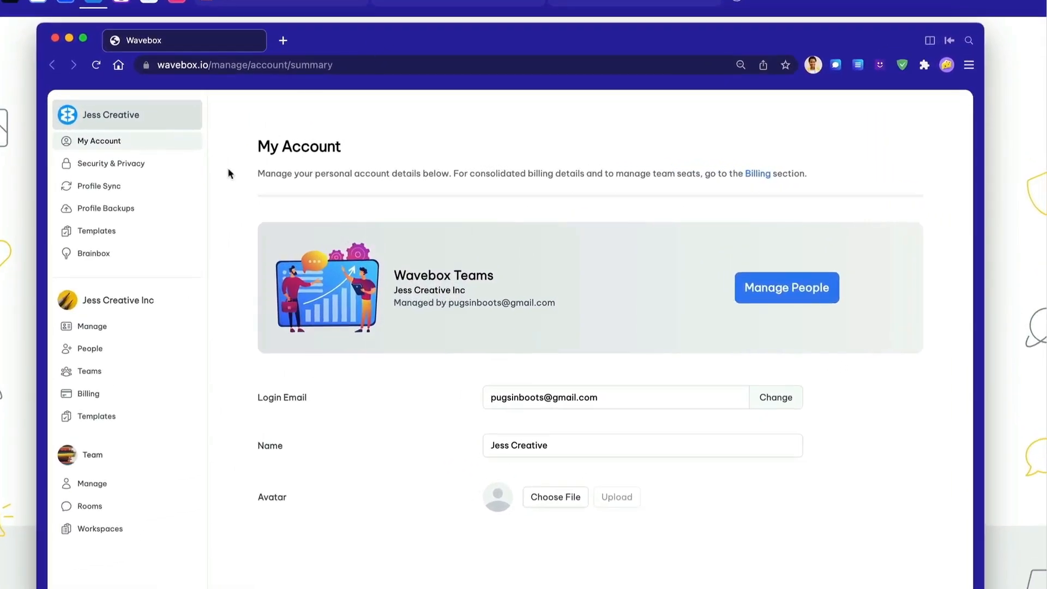
click(123, 229)
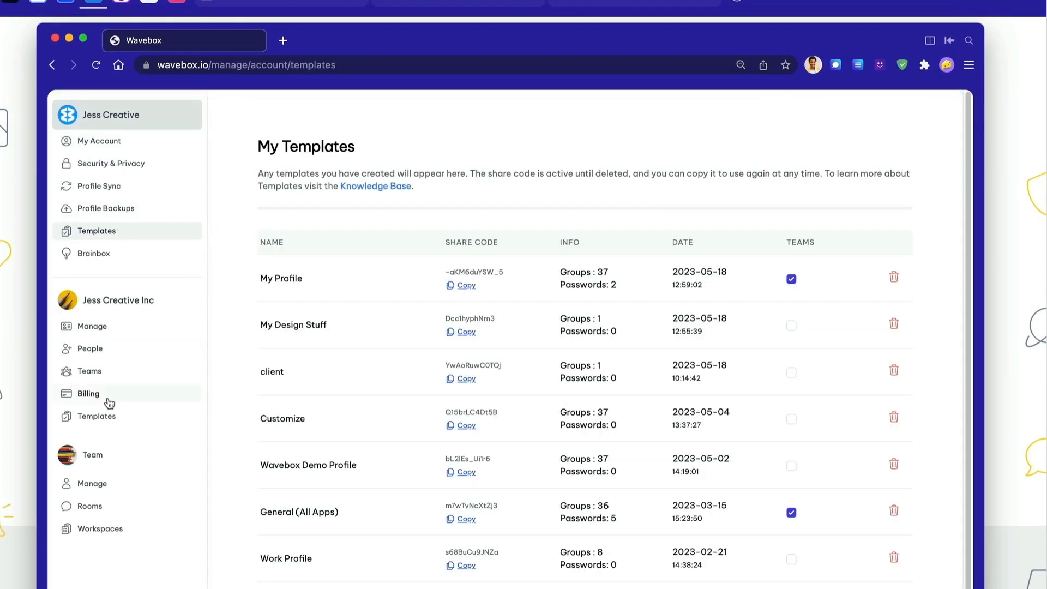
click(99, 414)
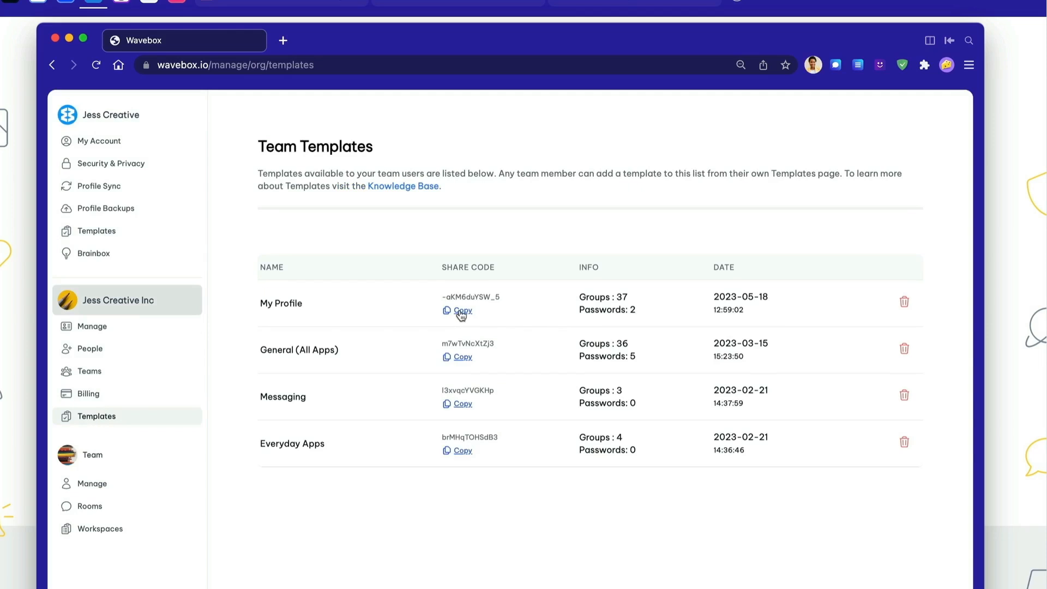
Step: Edit the first person in the organisation's People list to install the My Profile template, and save the user
click(138, 352)
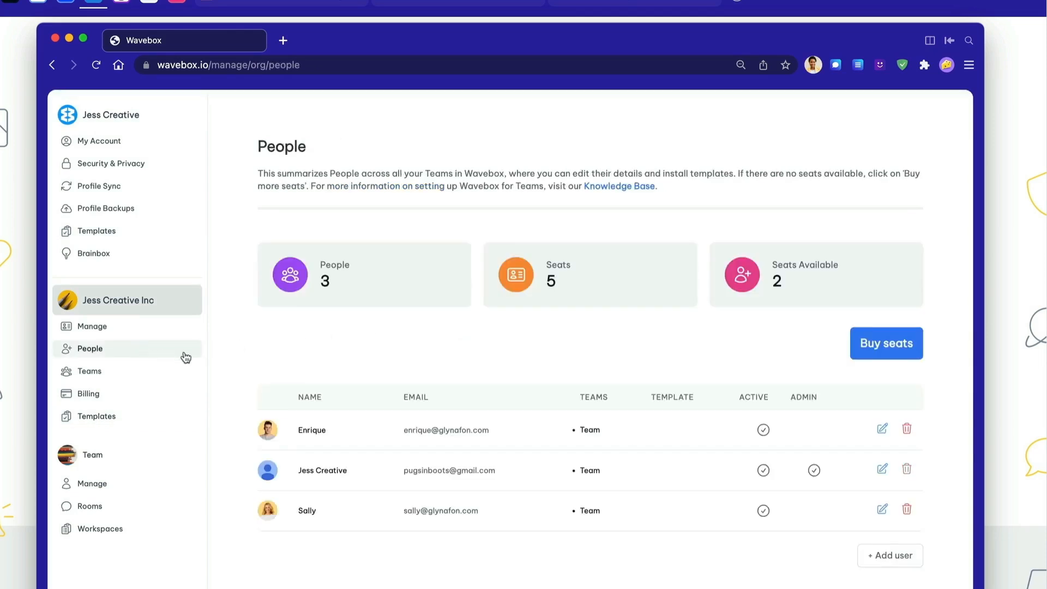
click(882, 430)
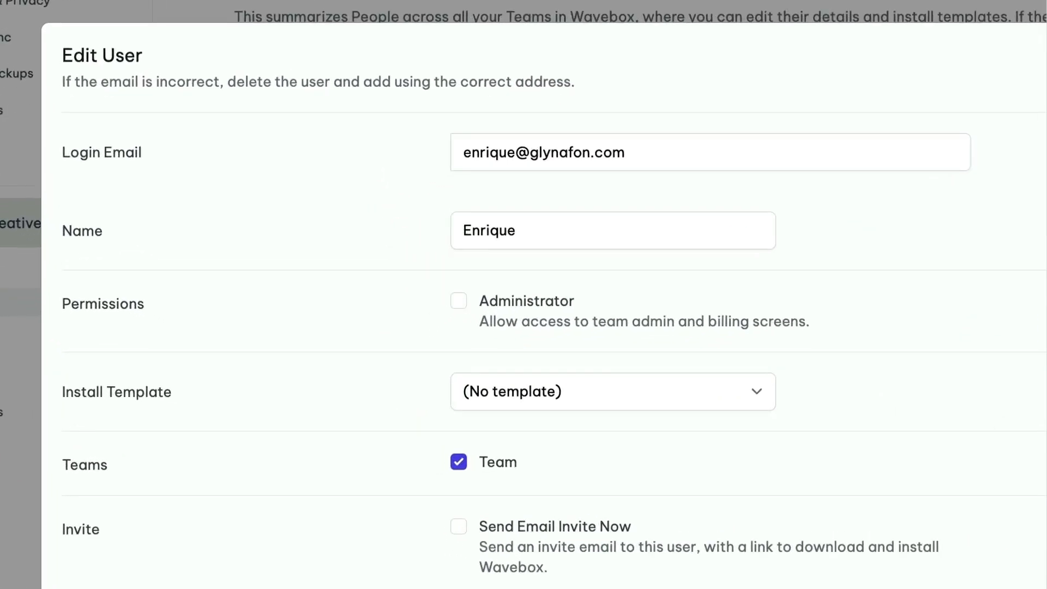
click(650, 392)
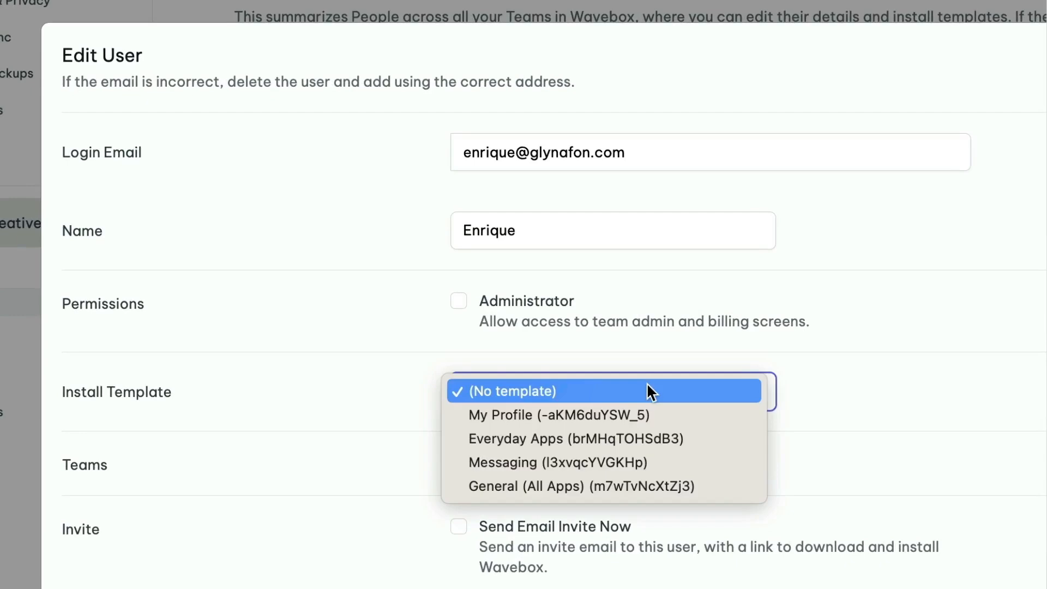
click(650, 414)
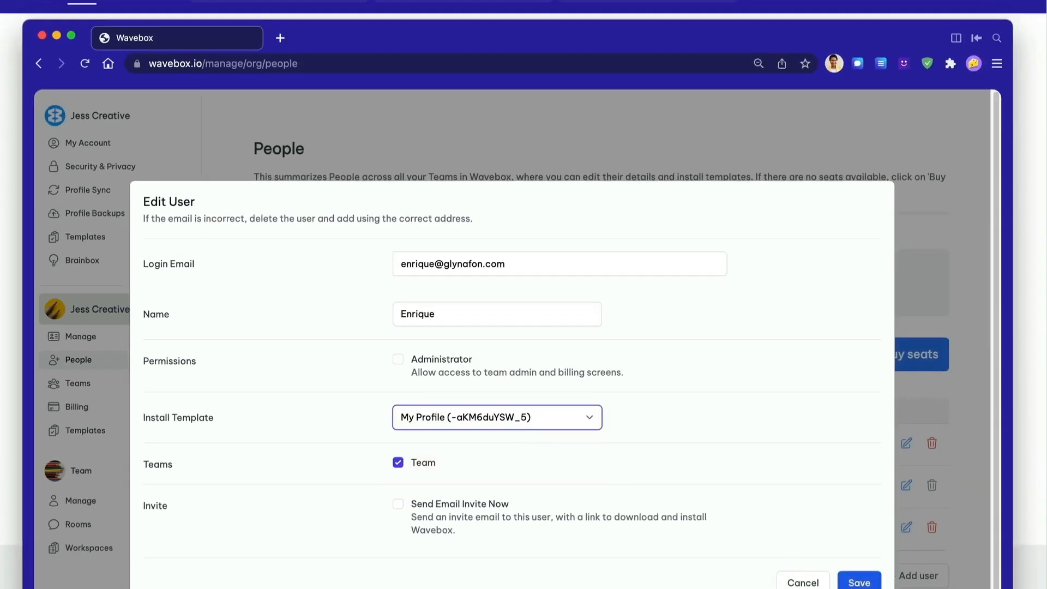
click(858, 581)
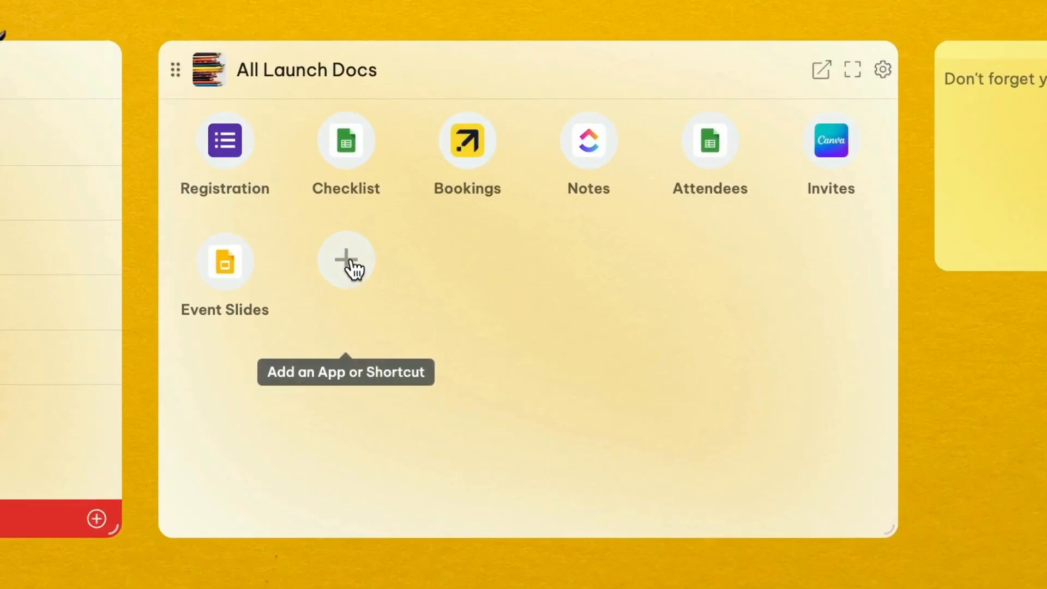
Step: Add the whole Creative app group from Wavebox to the All Launch Docs widget and save the app link
click(352, 262)
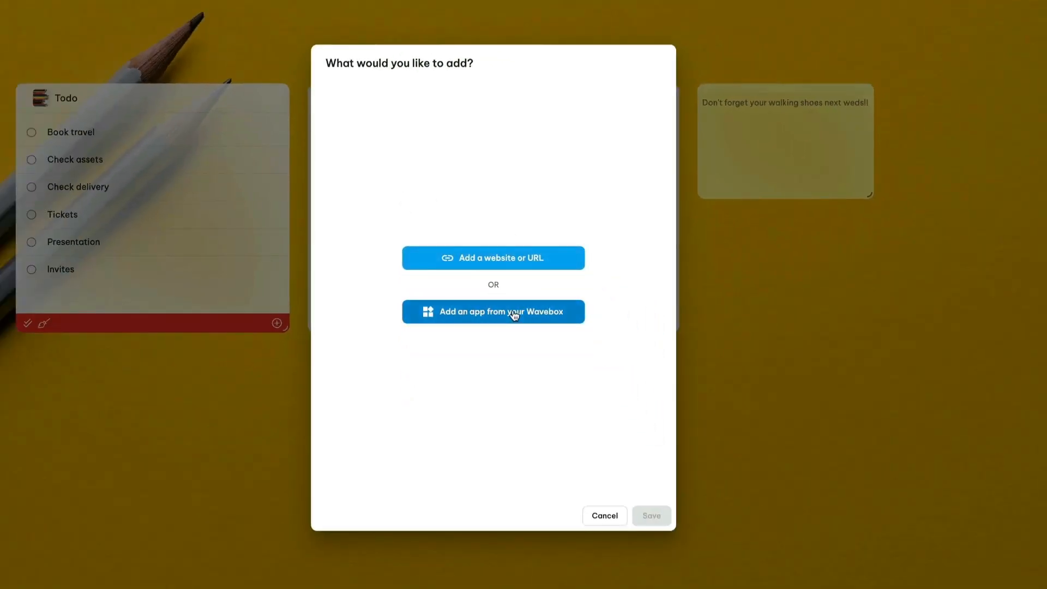
click(514, 315)
scroll(514, 315, down, 6)
scroll(514, 315, down, 4)
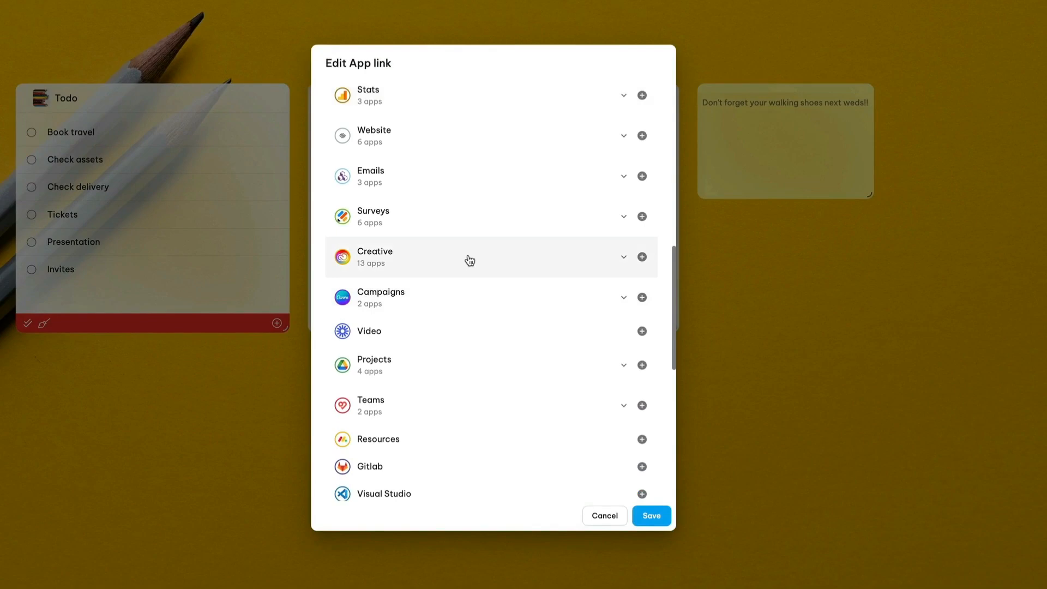
click(469, 260)
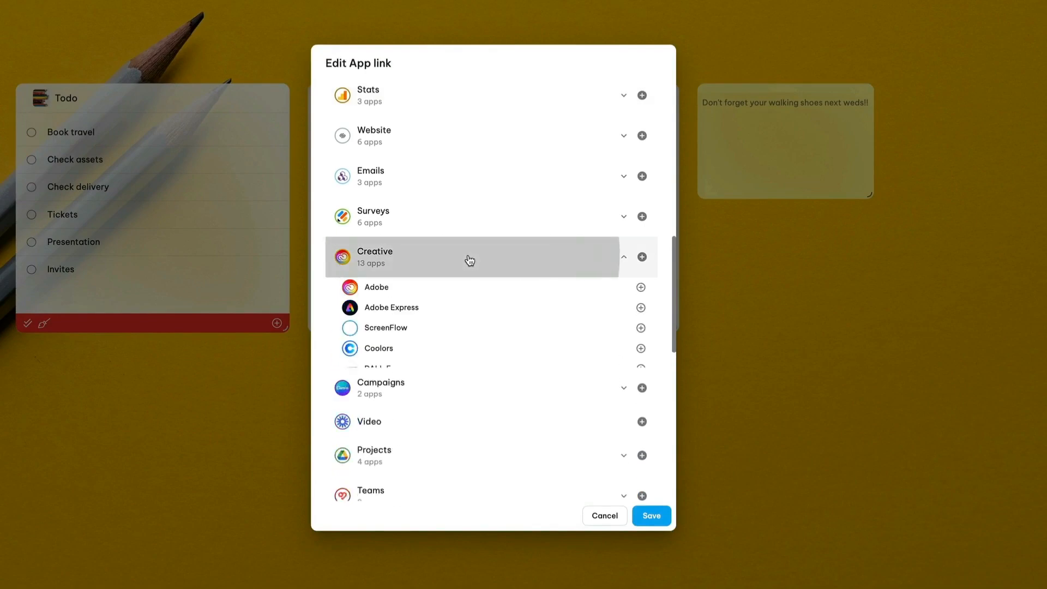
click(642, 257)
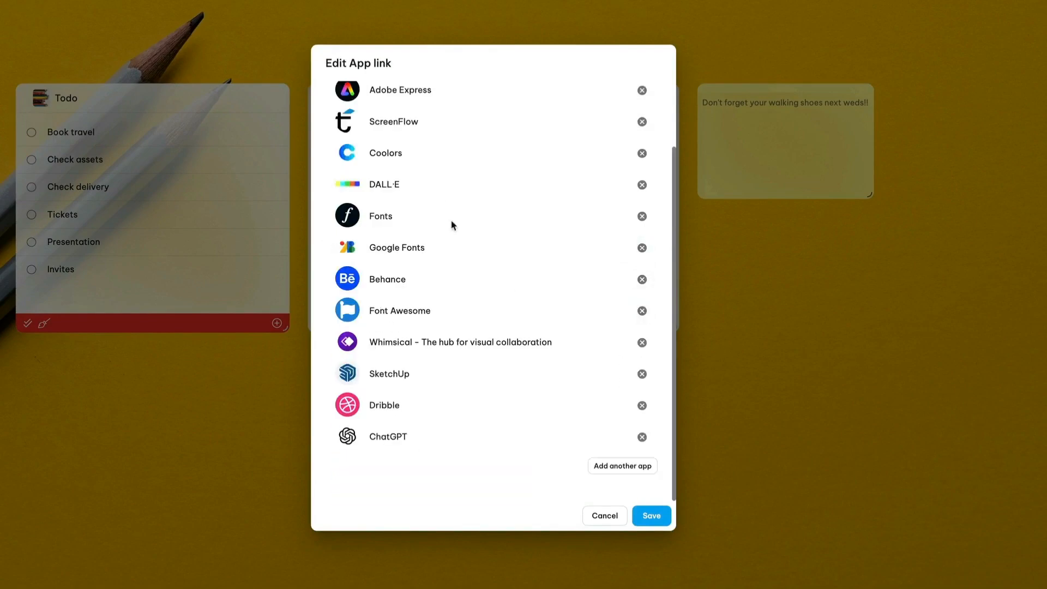
scroll(442, 201, up, 2)
scroll(443, 202, down, 2)
click(652, 515)
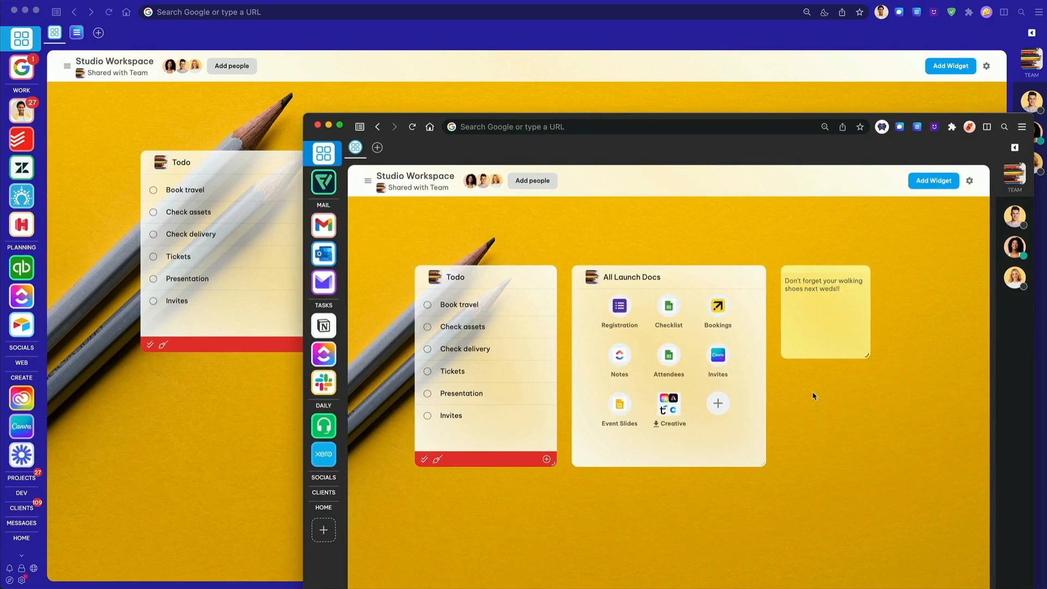
Step: Open the shared Creative collection in the teammate's All Launch Docs widget, look through its apps and install the whole group
click(669, 406)
scroll(670, 409, down, 3)
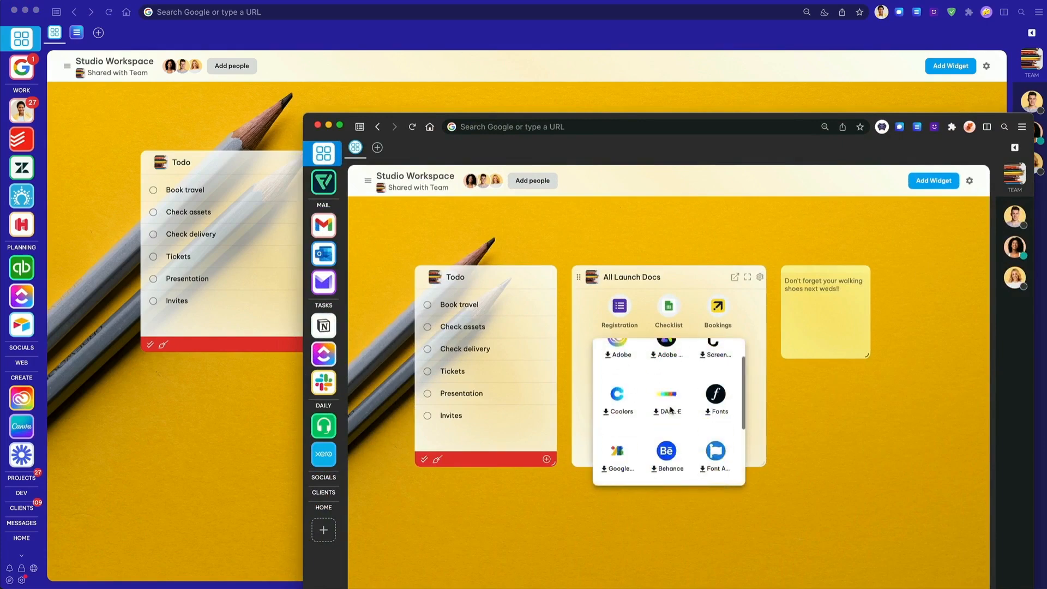
scroll(670, 410, up, 3)
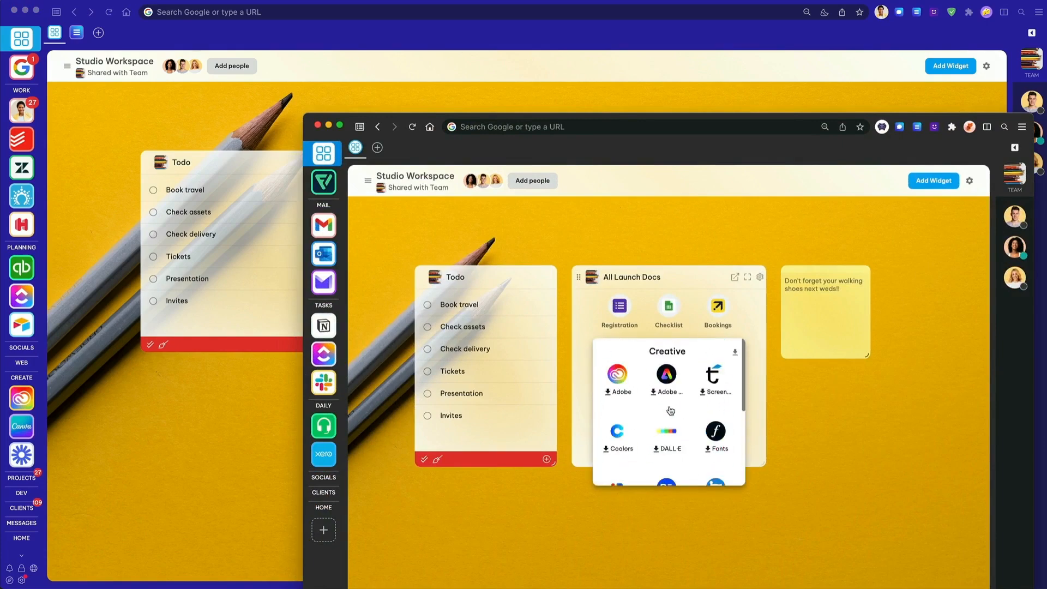
click(736, 356)
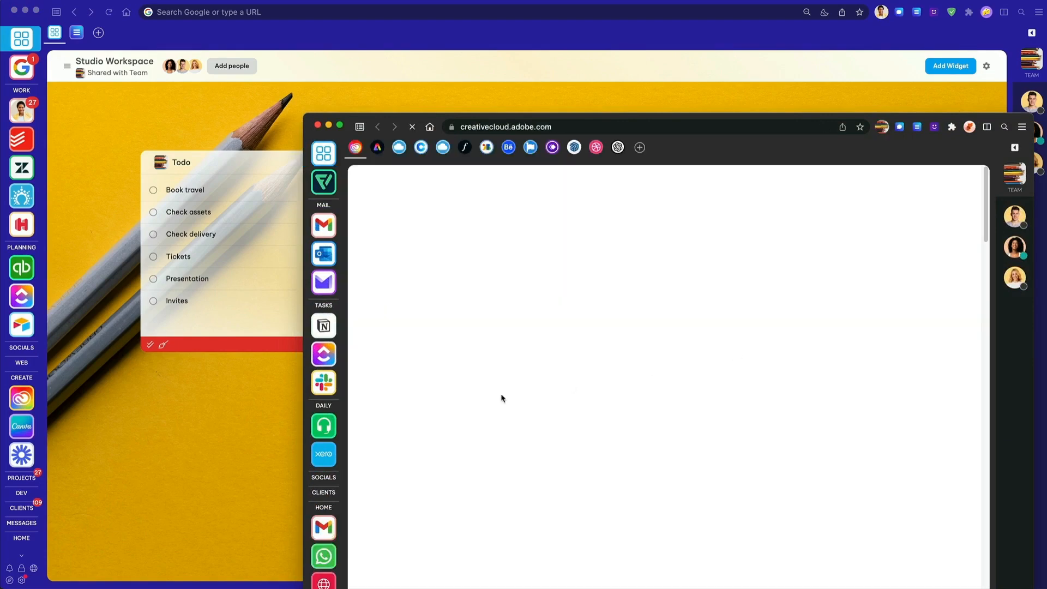
Step: Move the installed Creative Cloud group from the Home section to directly below Slack in the Tasks section
scroll(324, 385, down, 2)
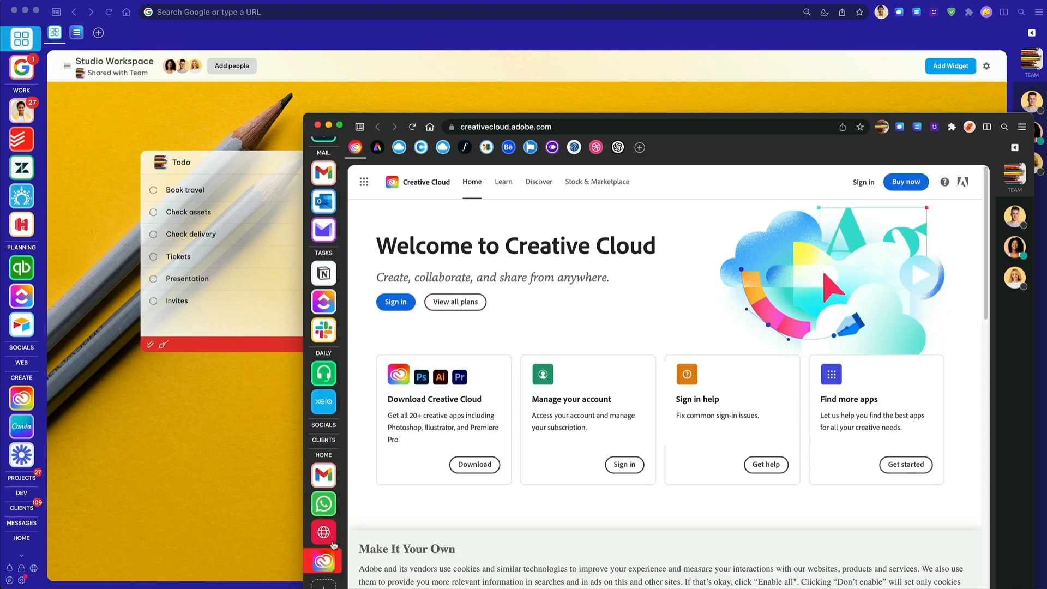
mouse_move(325, 563)
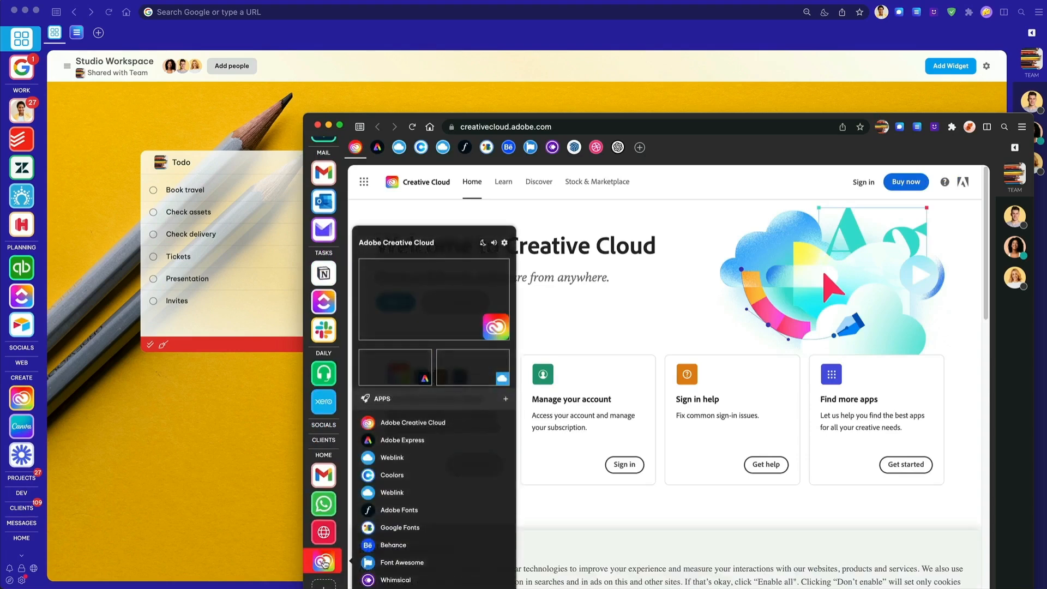
drag(325, 564, 341, 347)
click(331, 358)
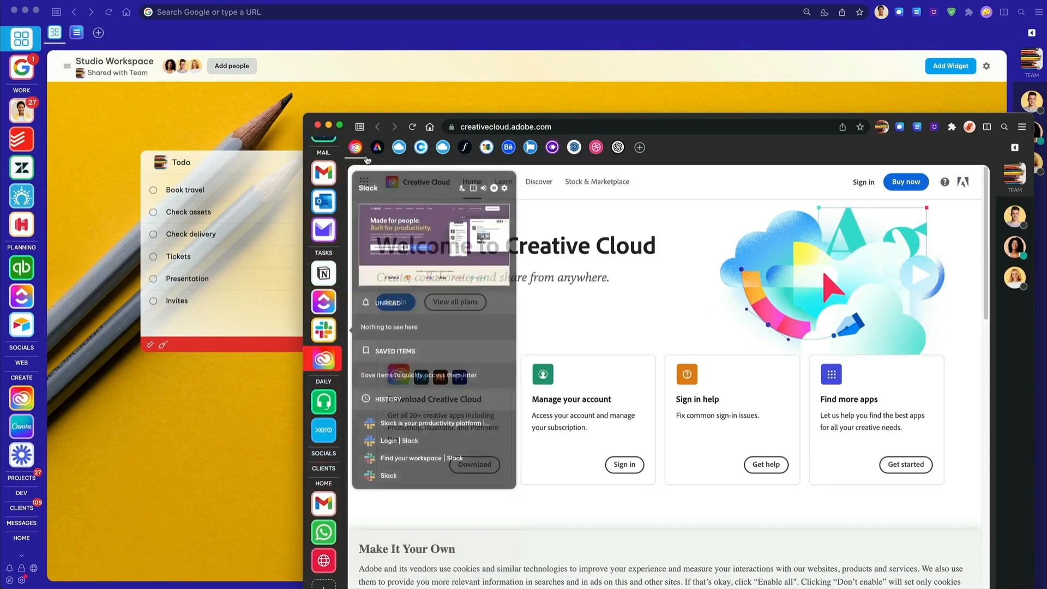